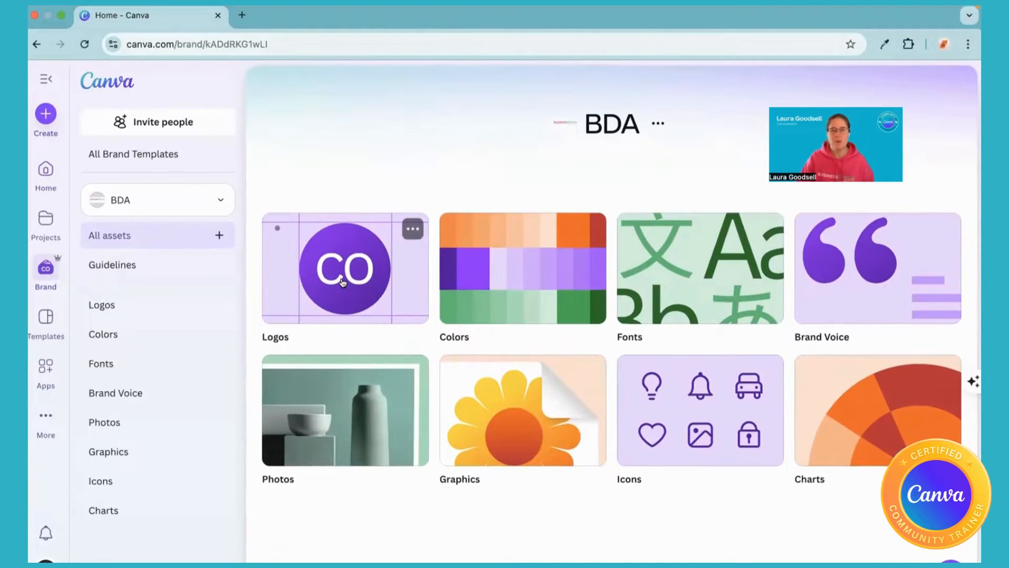
Look through the BDA brand kit's Logos, Colors, Fonts, Photos and Icons categories.
click(341, 282)
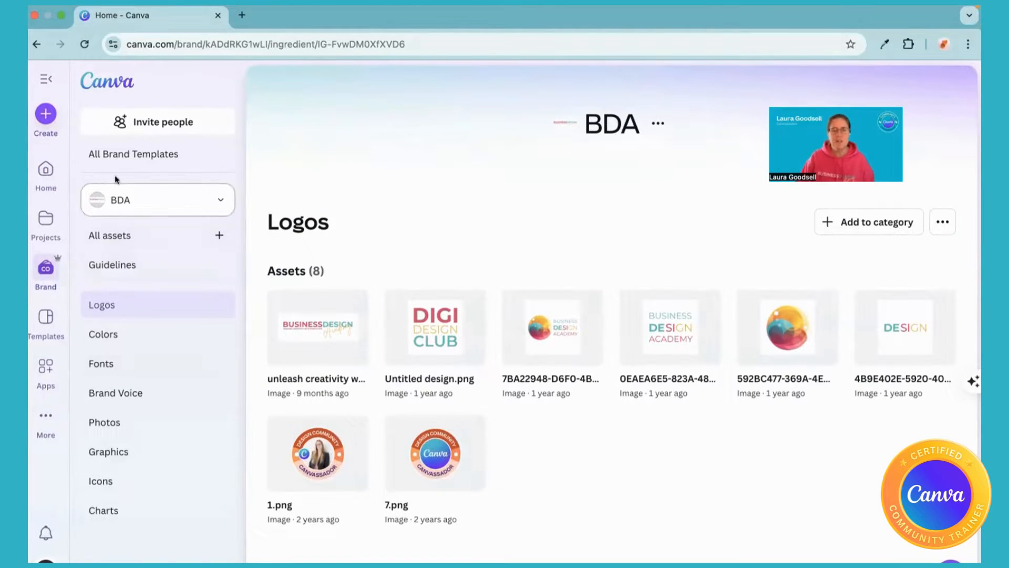
click(114, 334)
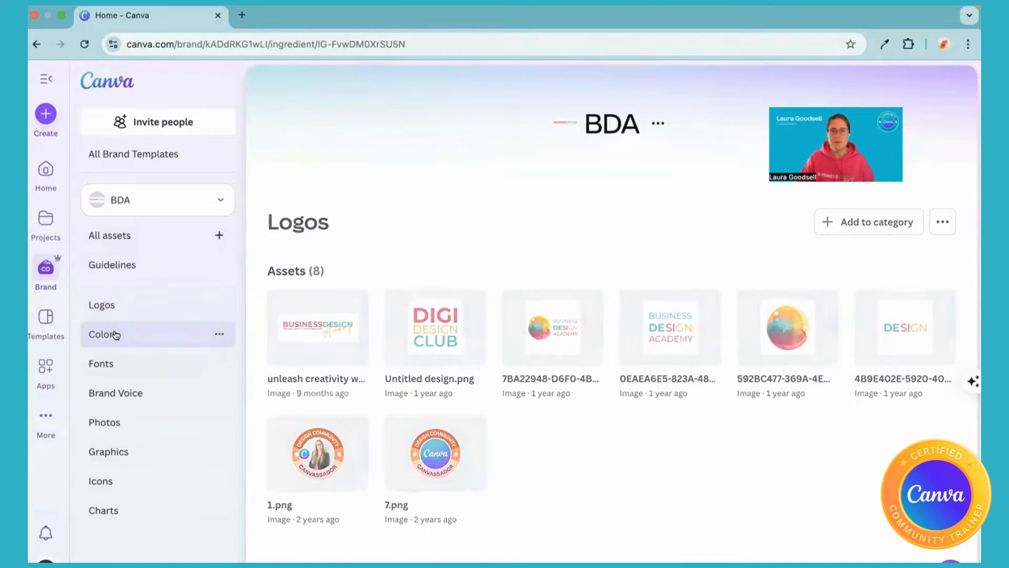
click(112, 364)
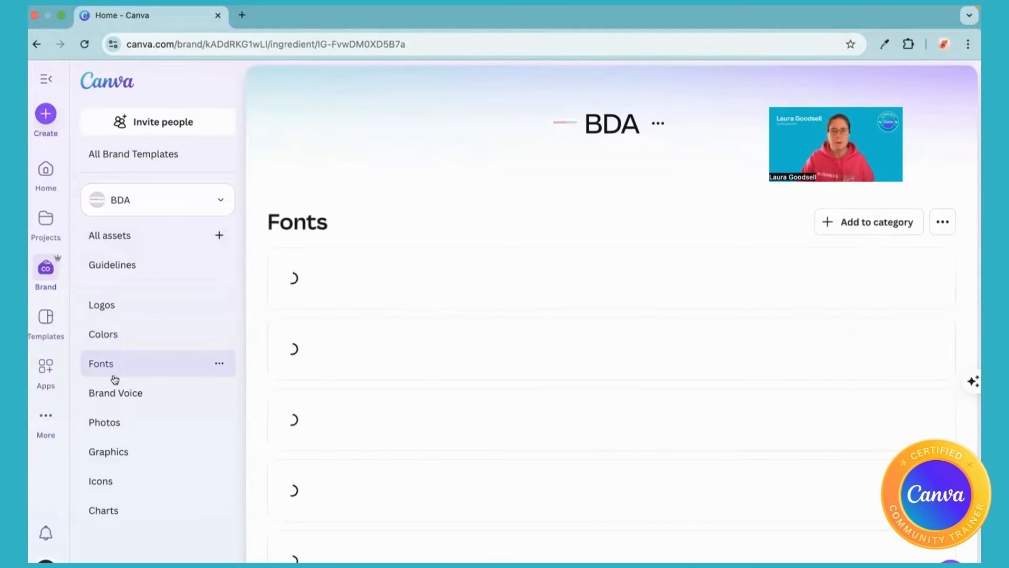
click(109, 422)
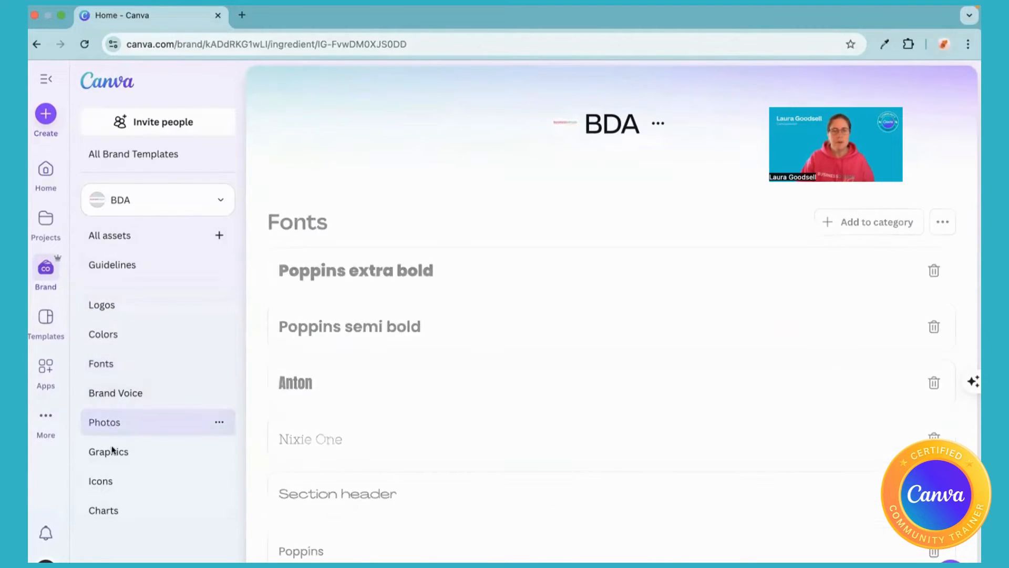
click(109, 481)
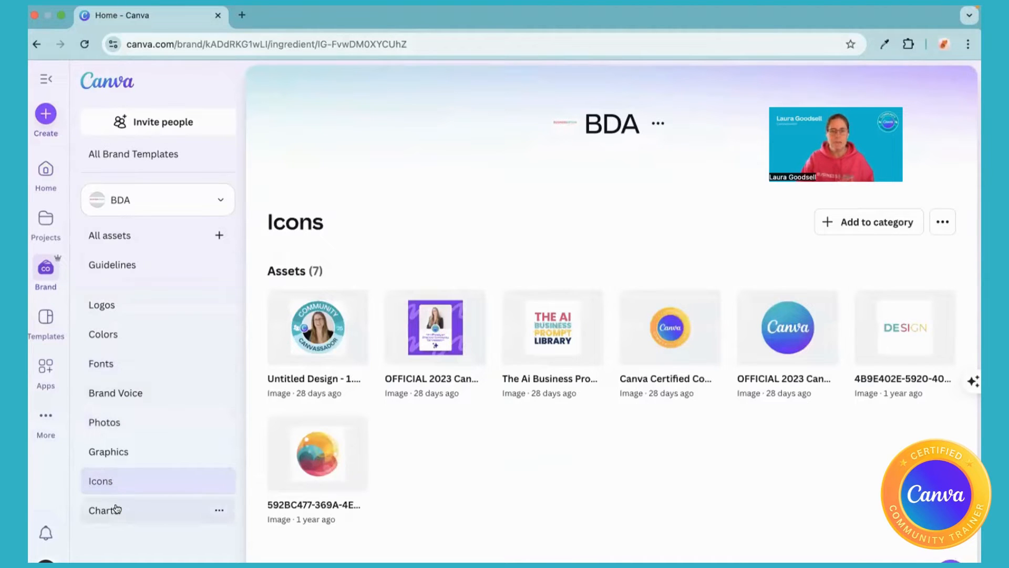
Add a new color swatch, #2897BA, to the brand kit's Charts category.
click(117, 508)
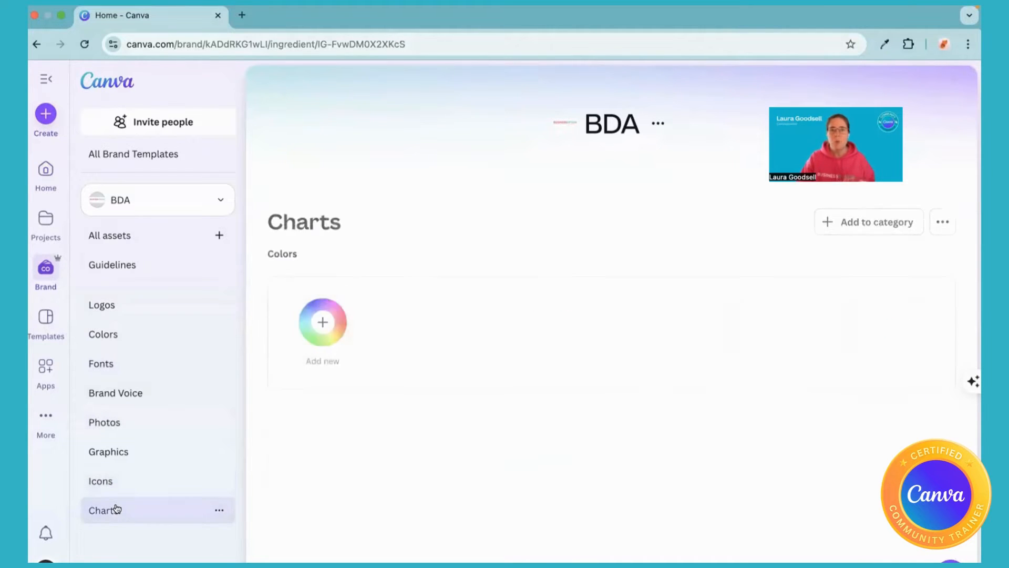
click(319, 326)
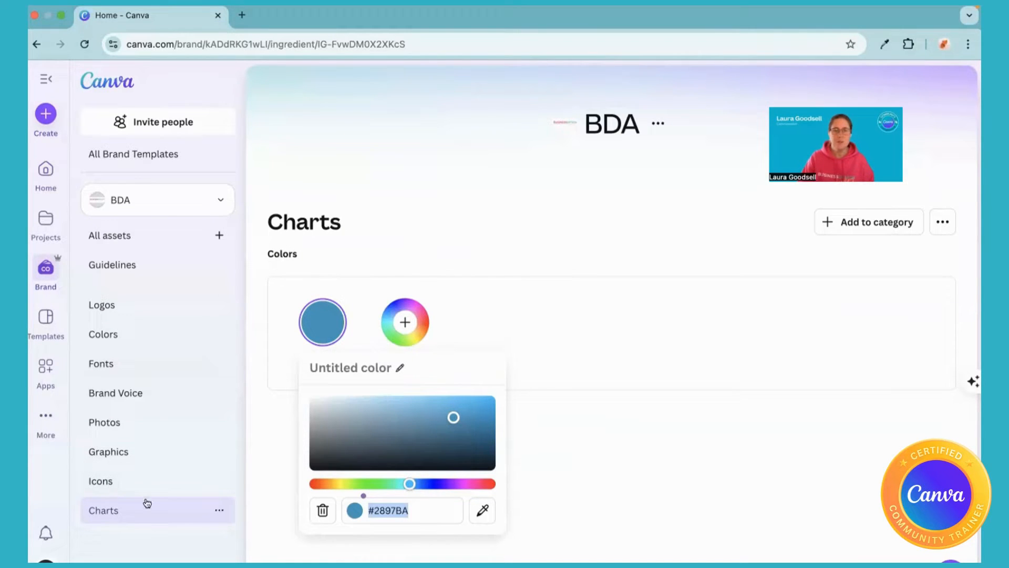
Try the kit's brand voice in a new document and close that document.
click(110, 394)
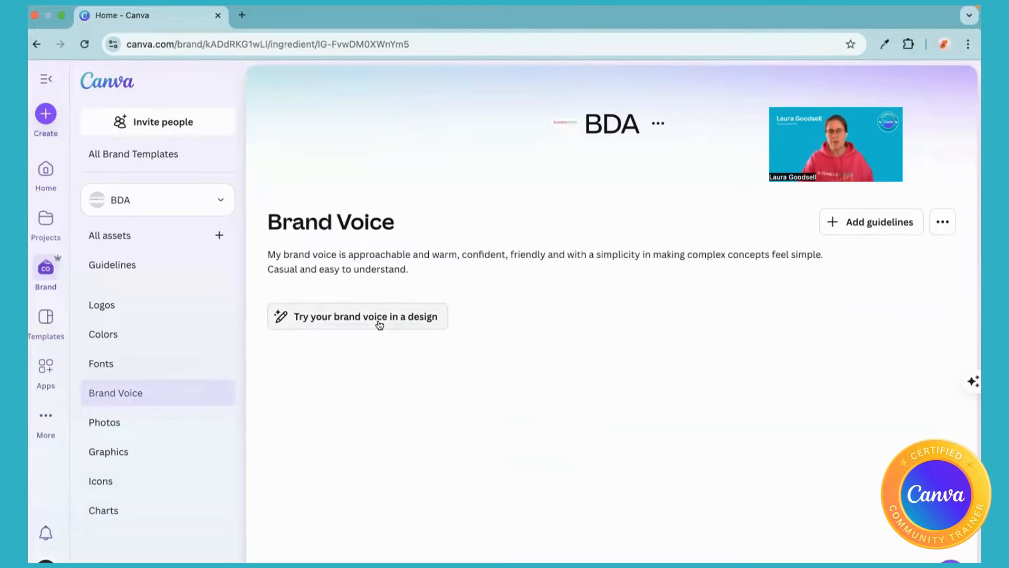
click(354, 317)
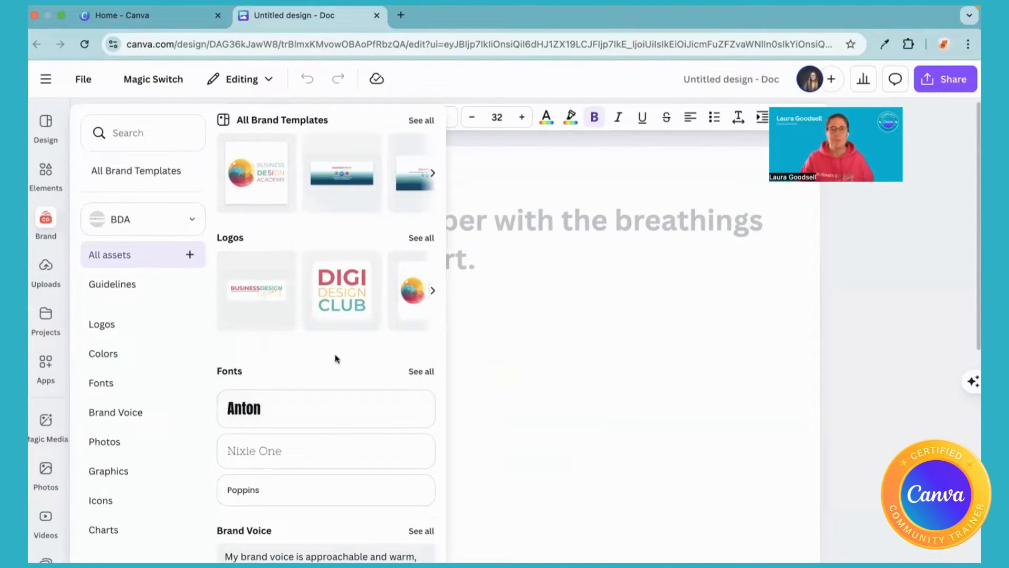
click(377, 16)
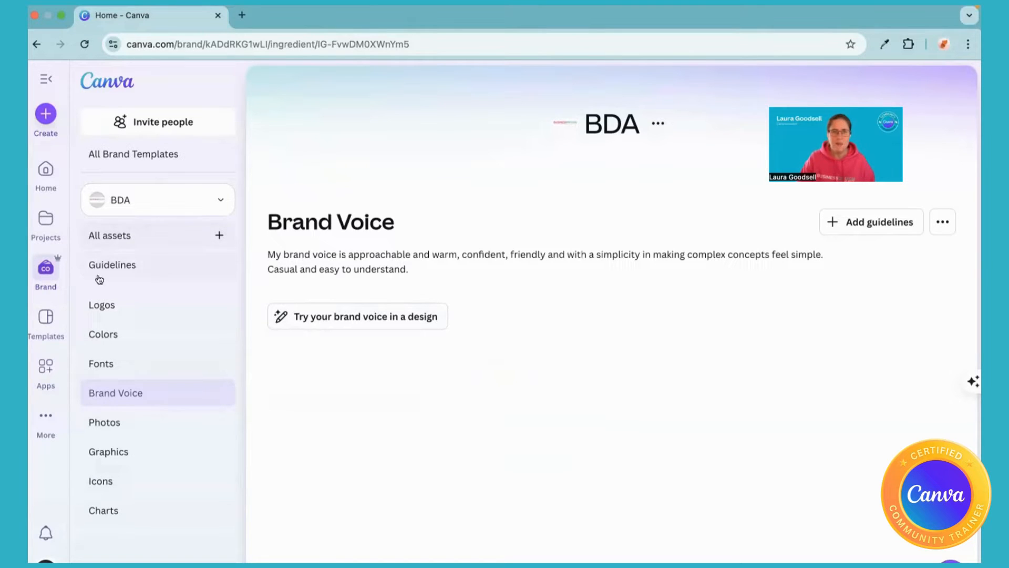
Add a brand guidelines document to the BDA brand kit.
click(126, 270)
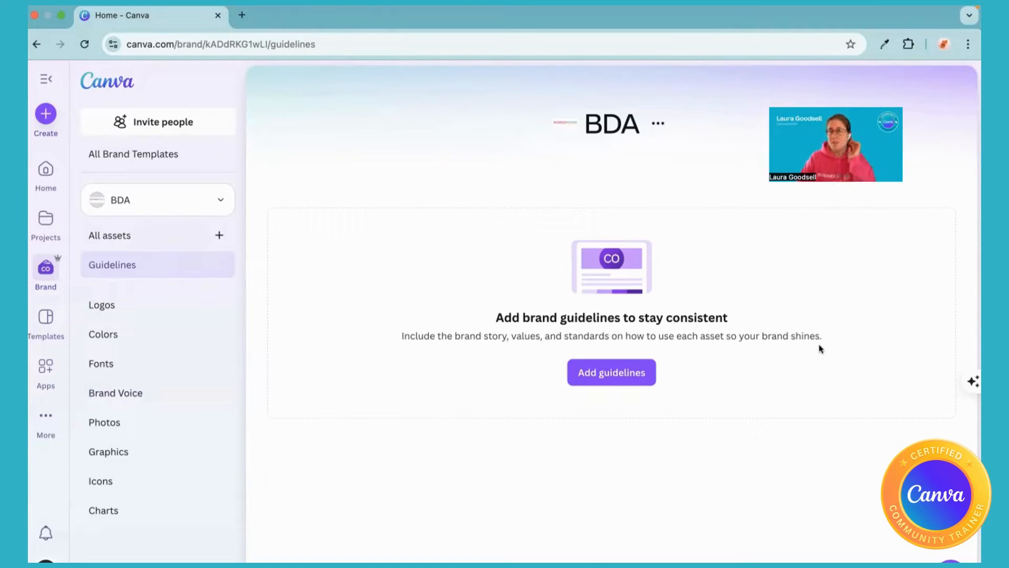
click(615, 372)
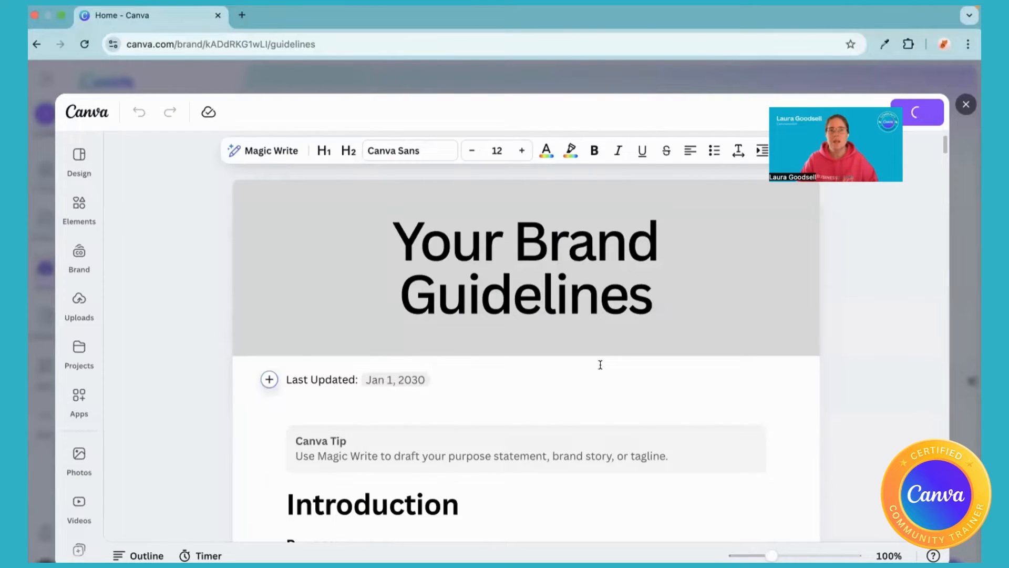
Examine the guidelines template's introduction, logo, color, fonts and typesetting sections.
click(477, 249)
scroll(479, 252, down, 4)
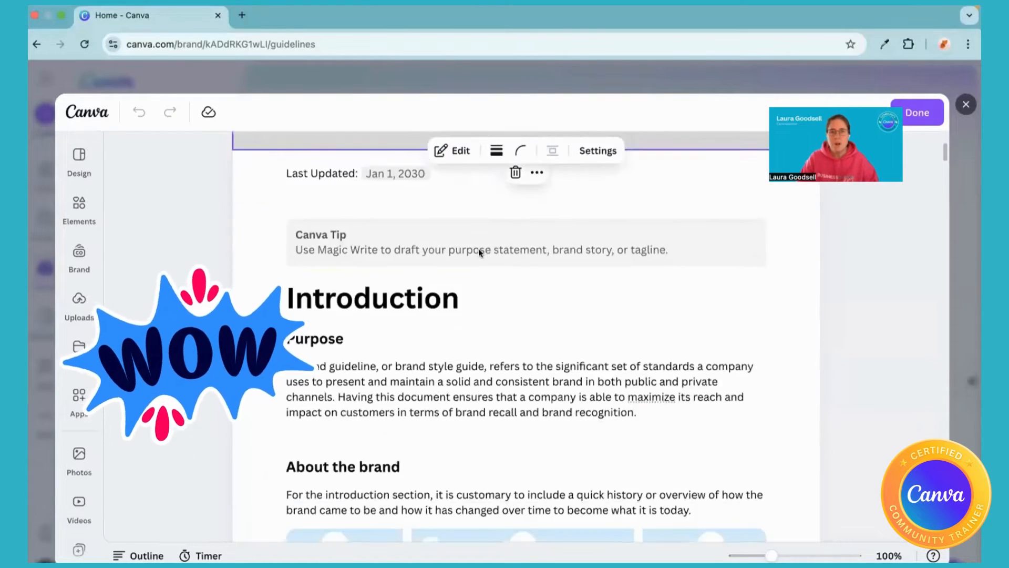
scroll(478, 249, down, 10)
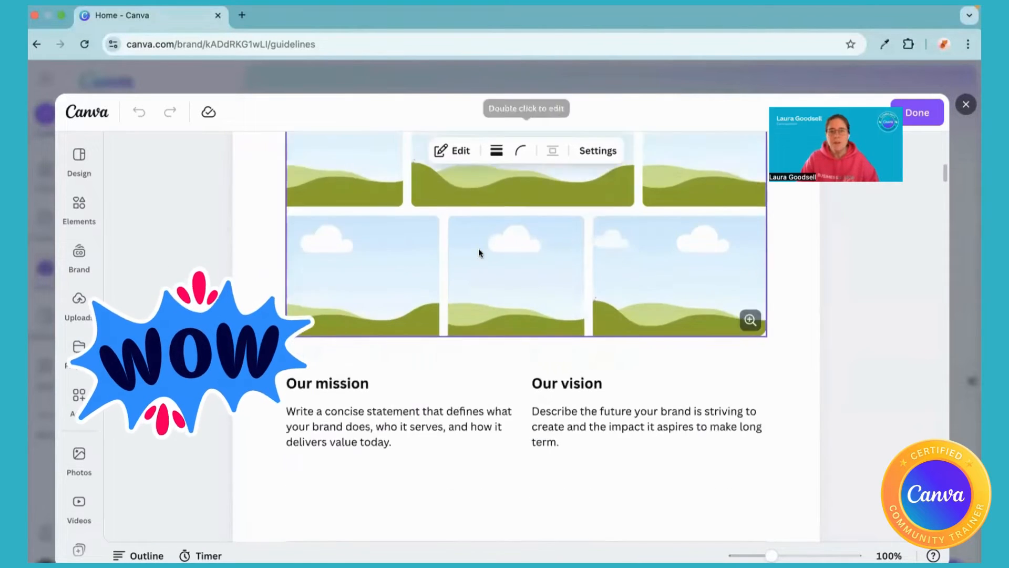
scroll(478, 252, down, 10)
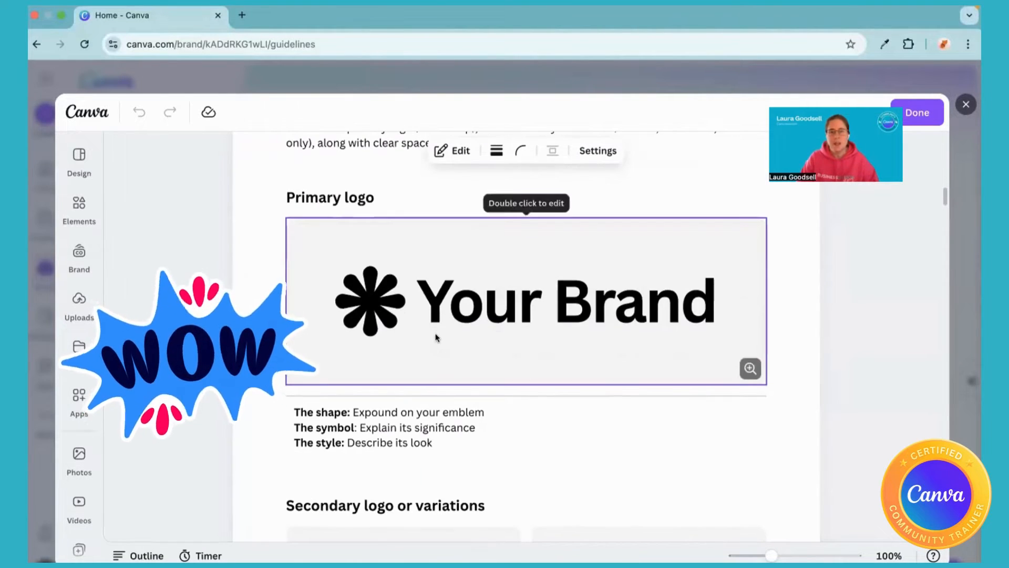
scroll(435, 337, down, 5)
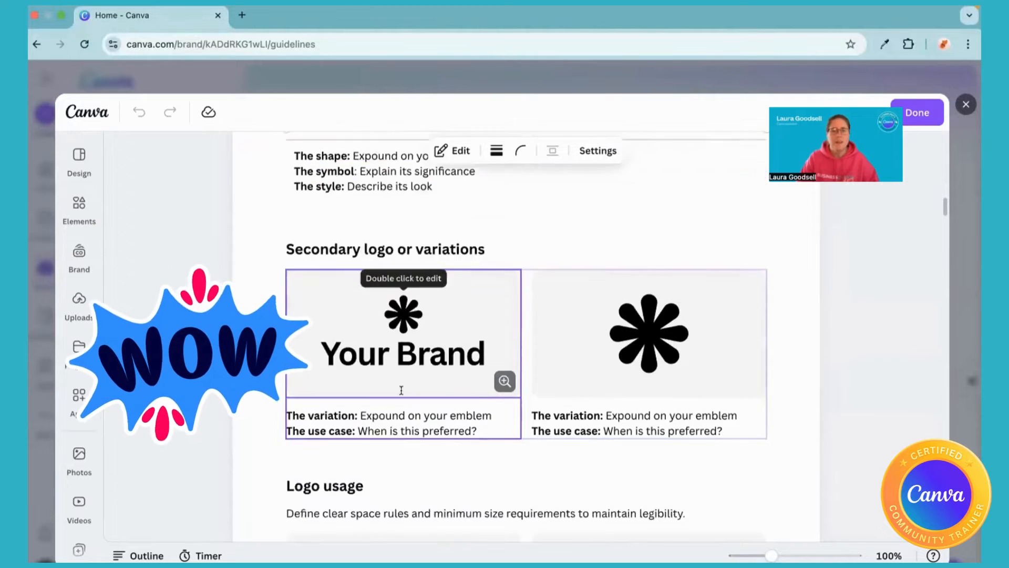
scroll(401, 390, down, 10)
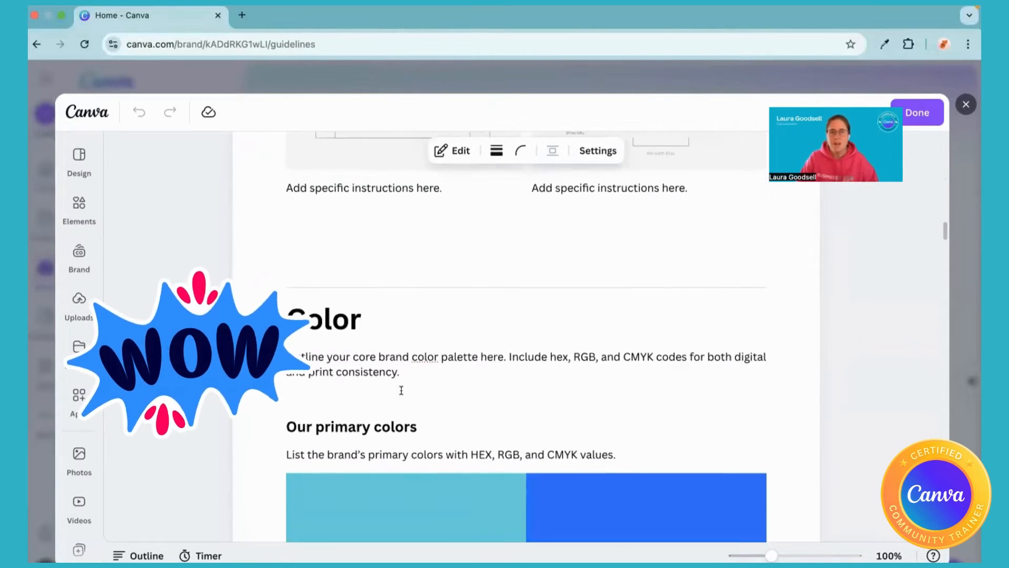
scroll(401, 390, down, 4)
scroll(401, 393, down, 8)
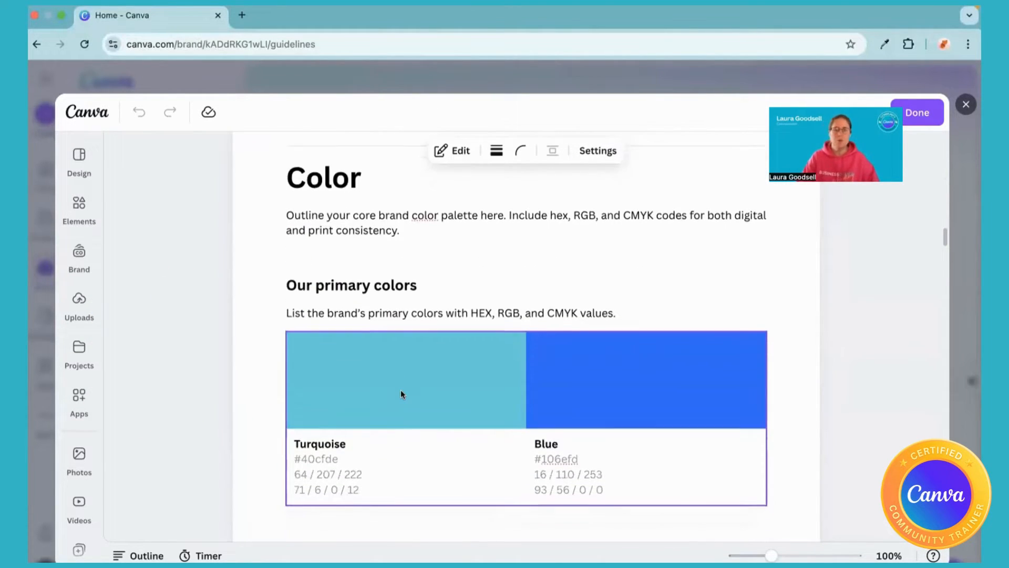
scroll(401, 390, down, 6)
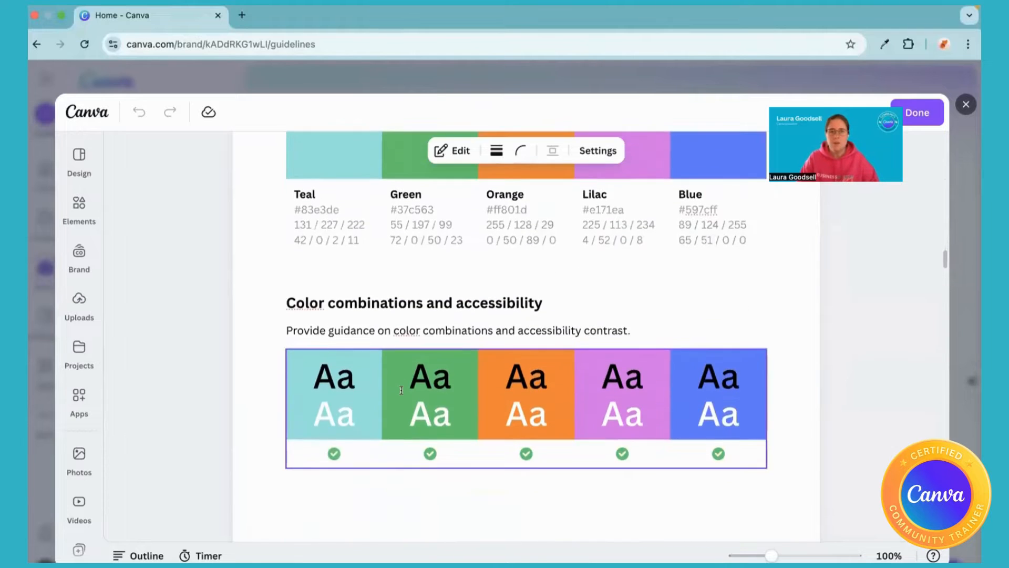
scroll(401, 390, down, 8)
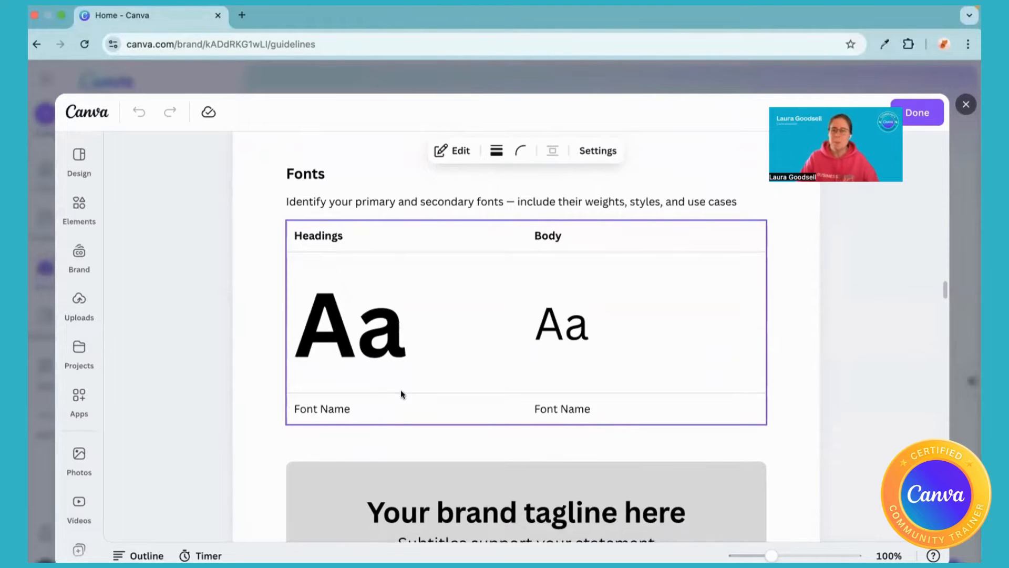
scroll(401, 393, down, 10)
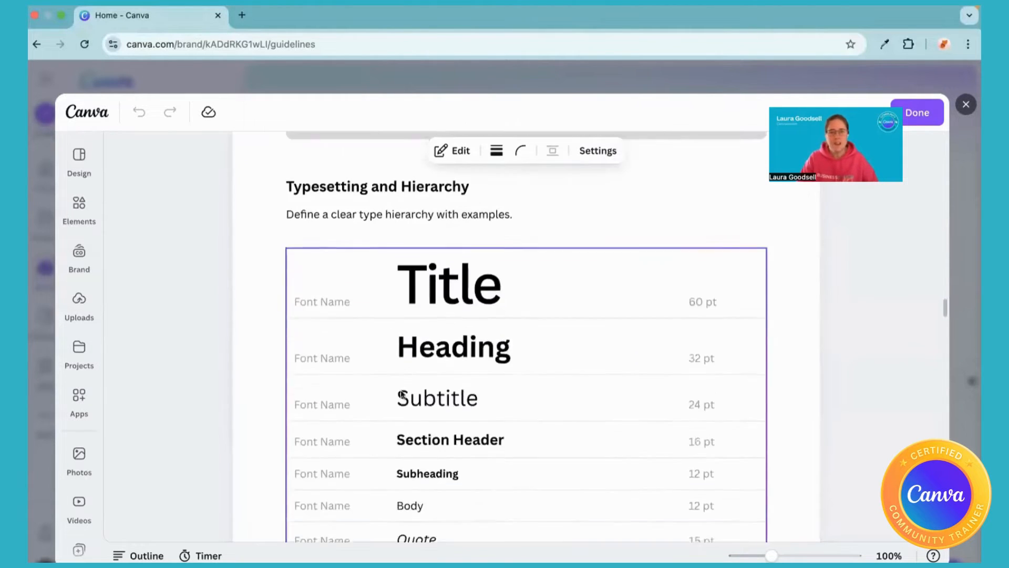
Examine the template's voice, photography, graphics, icons, charts and digital applications sections through to the end.
scroll(401, 393, down, 8)
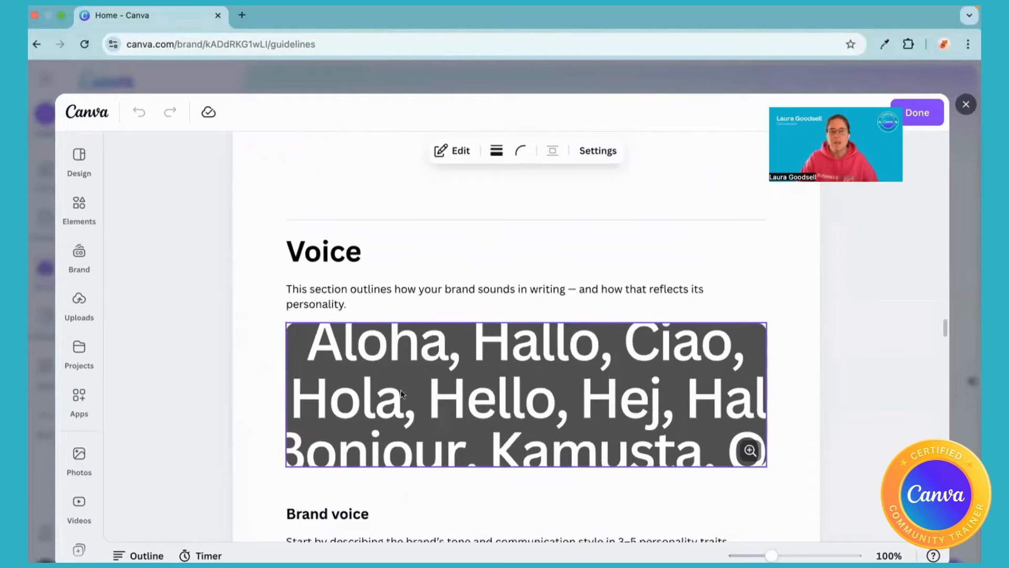
scroll(401, 394, down, 10)
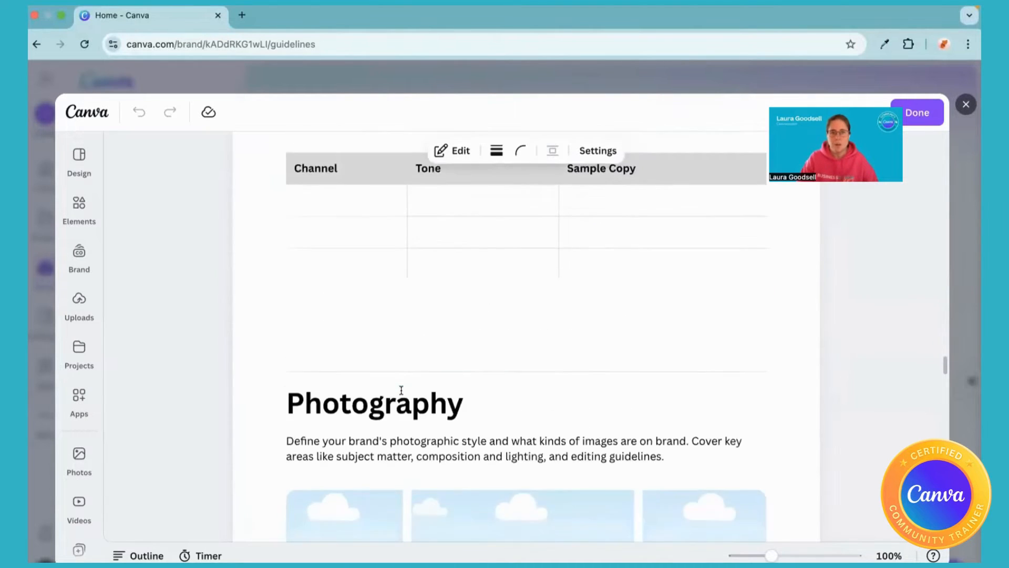
scroll(400, 394, down, 2)
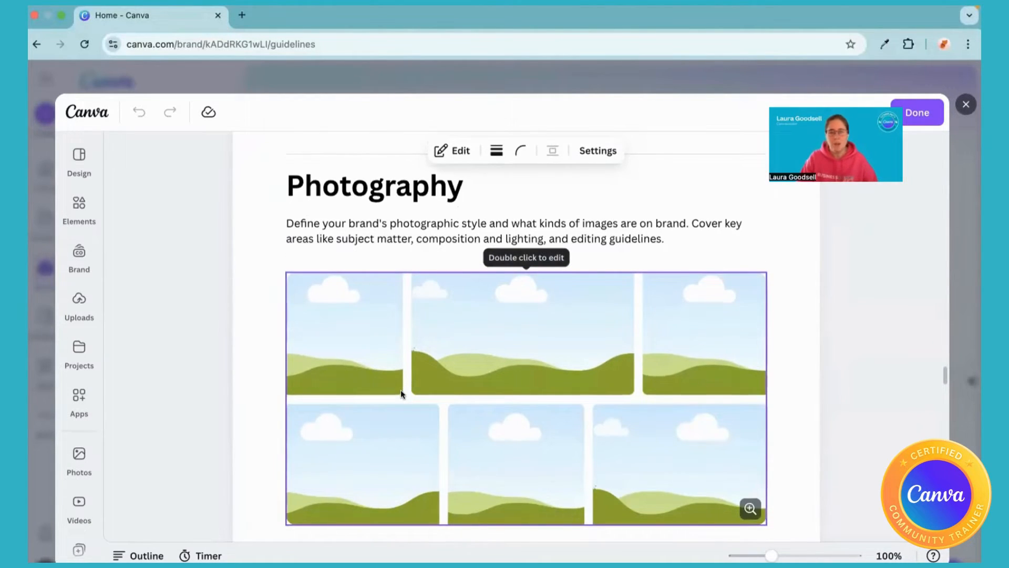
scroll(401, 389, down, 10)
scroll(401, 390, down, 10)
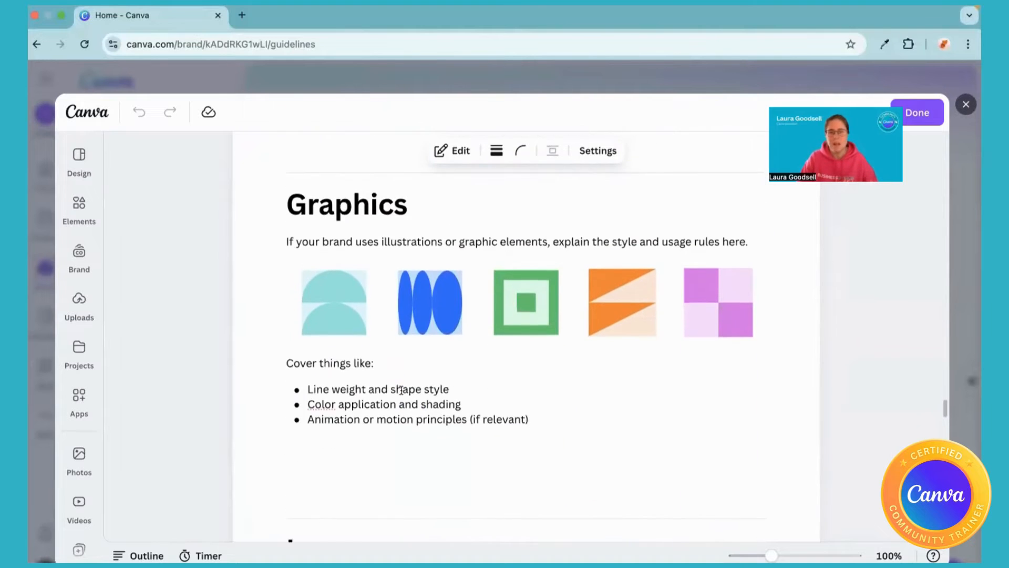
scroll(401, 390, down, 6)
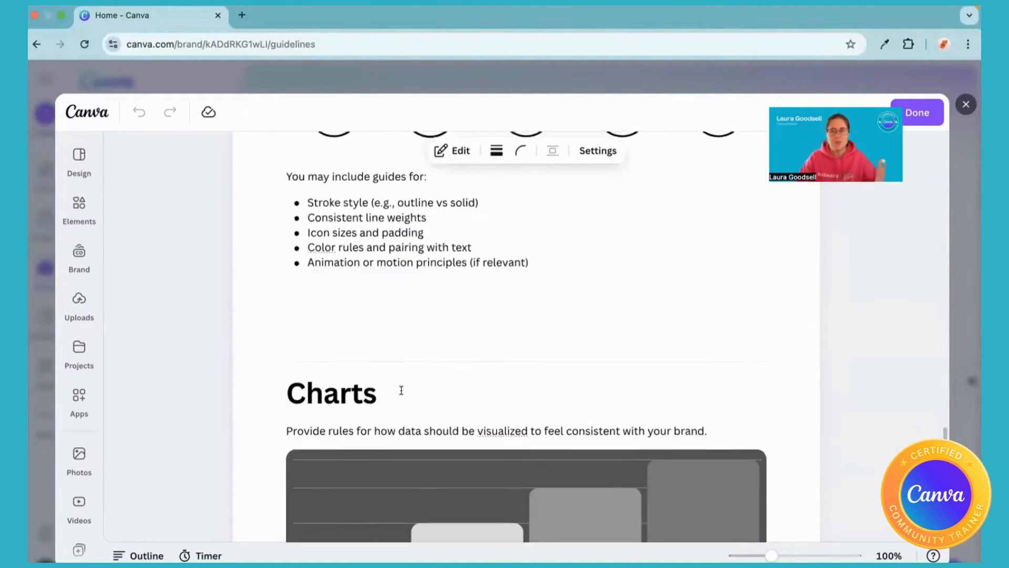
scroll(401, 393, down, 7)
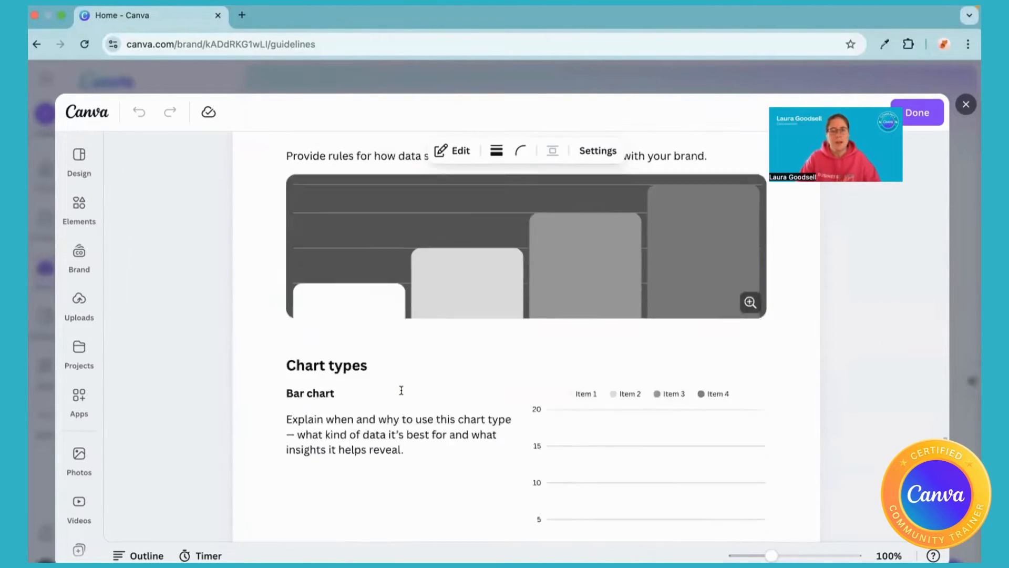
scroll(401, 390, down, 8)
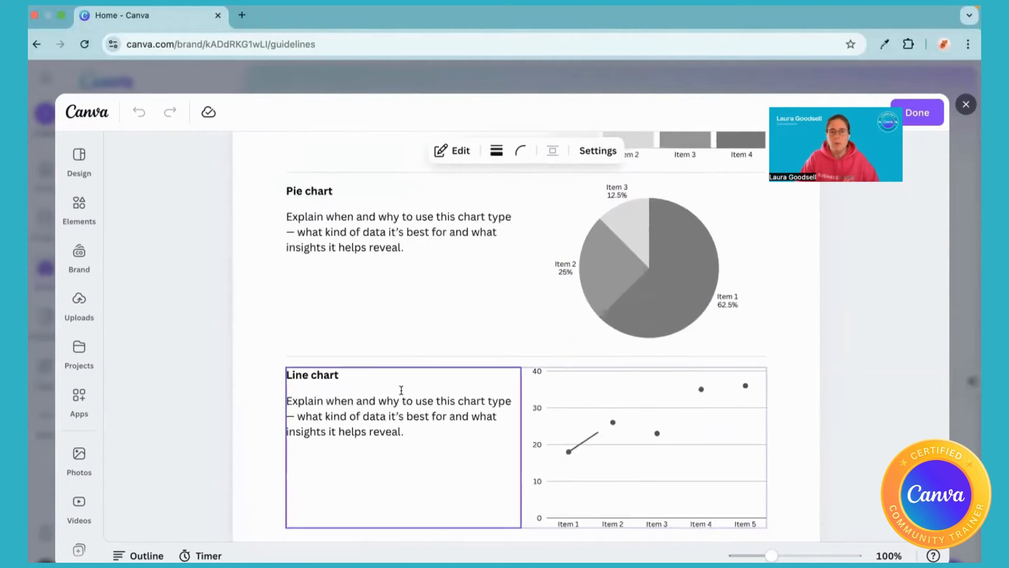
scroll(400, 390, down, 10)
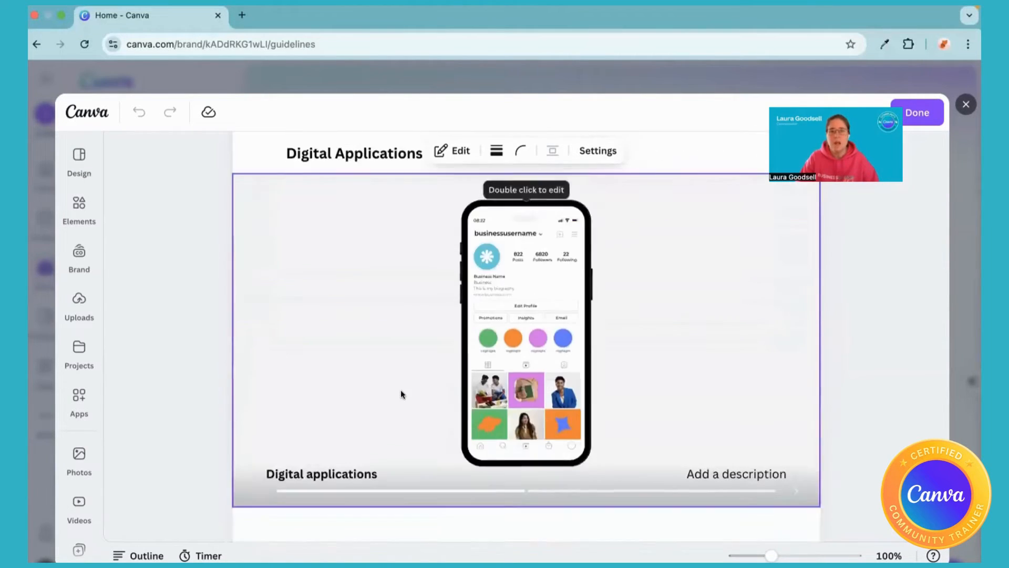
scroll(401, 389, down, 8)
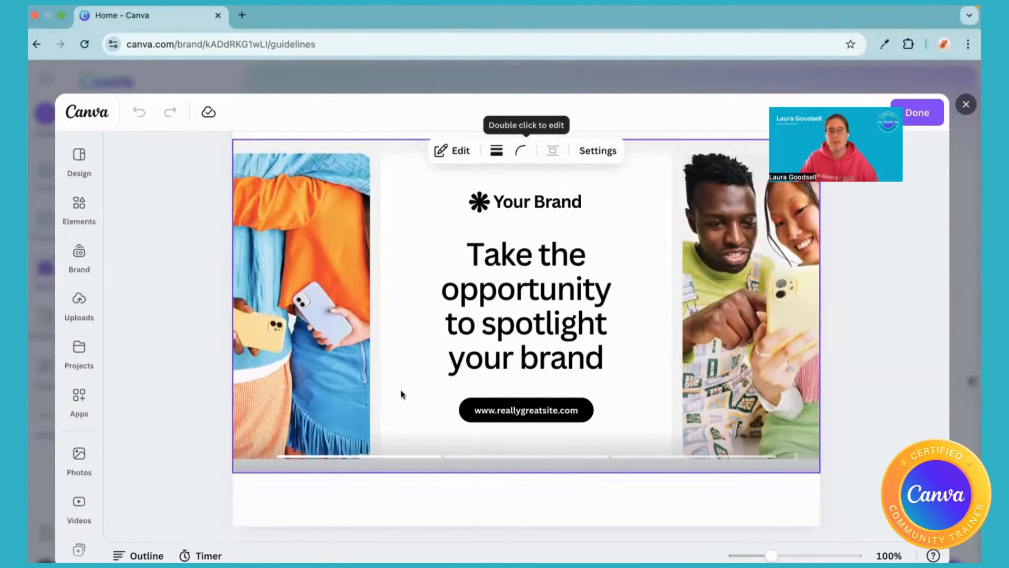
Finish editing the brand guidelines document and review it on the brand kit's Guidelines page.
scroll(402, 393, up, 20)
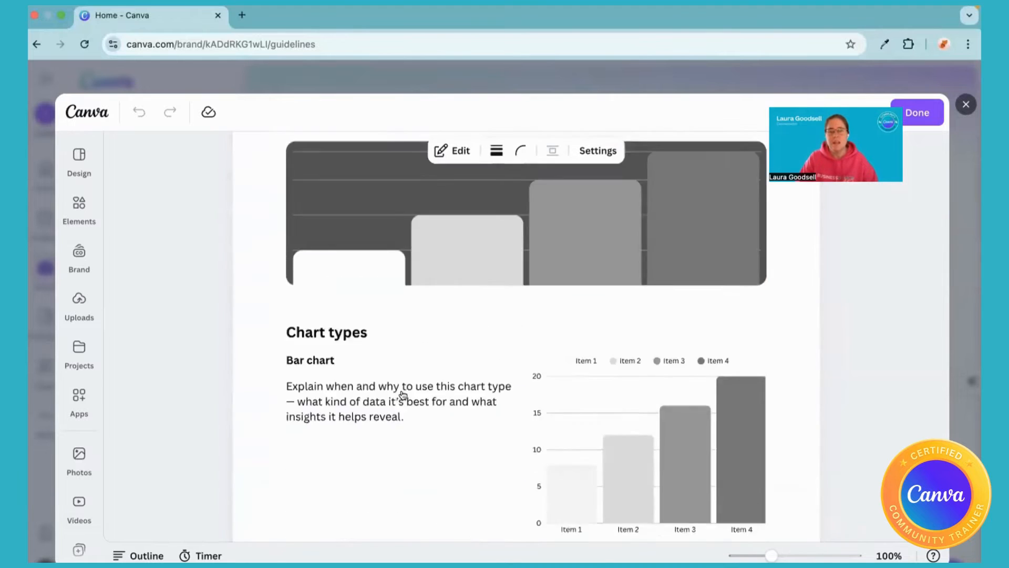
scroll(403, 394, up, 20)
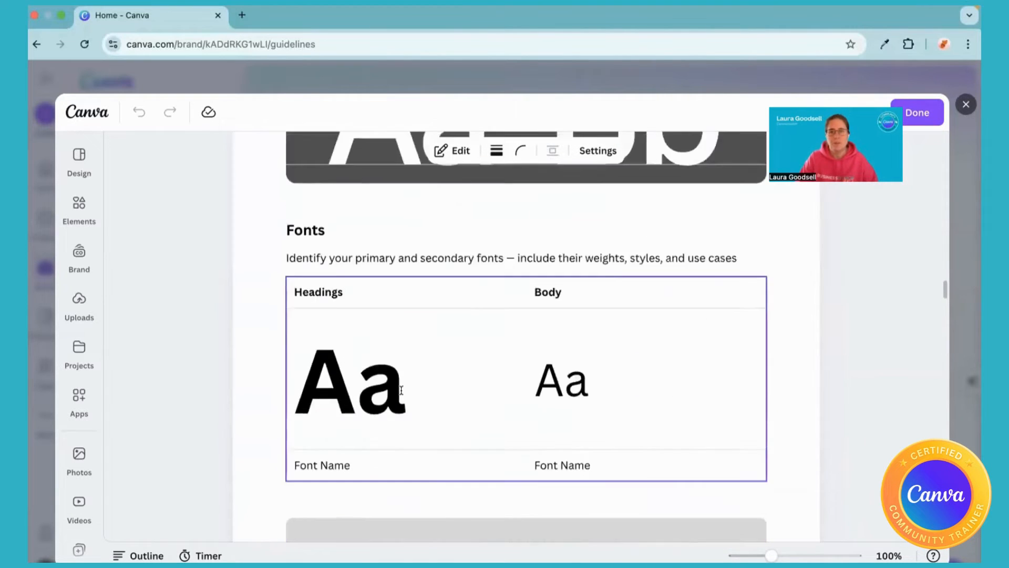
scroll(402, 390, up, 20)
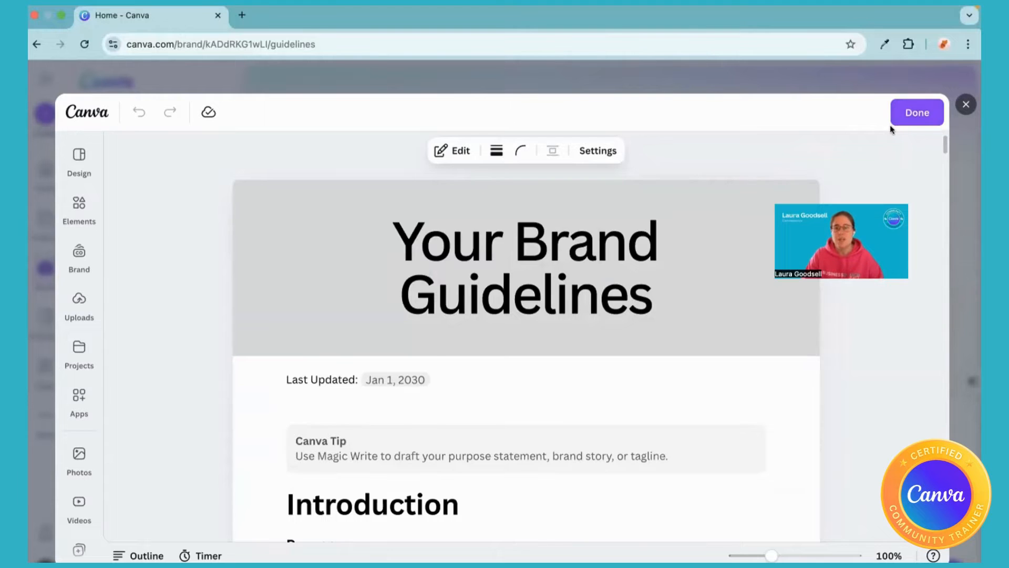
click(921, 116)
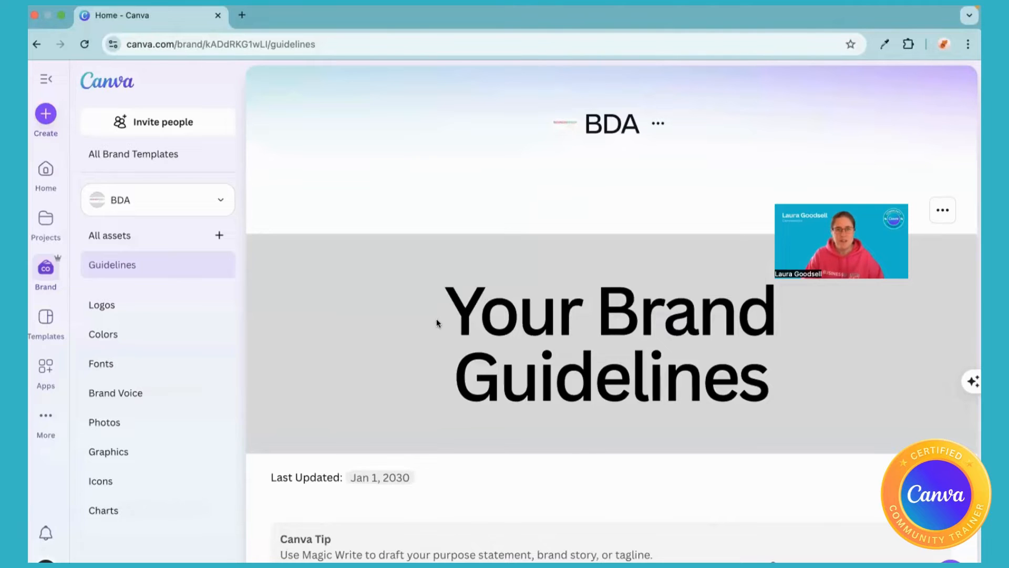
scroll(437, 321, down, 15)
scroll(436, 319, down, 20)
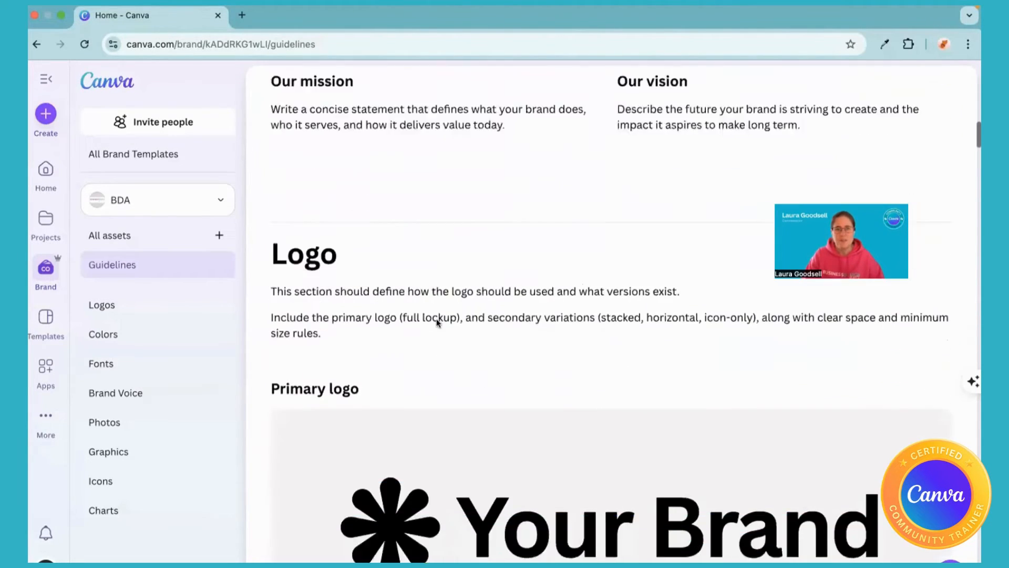
Review the brand kit's guidelines document from the logo section through the typesetting and hierarchy examples.
scroll(436, 319, down, 20)
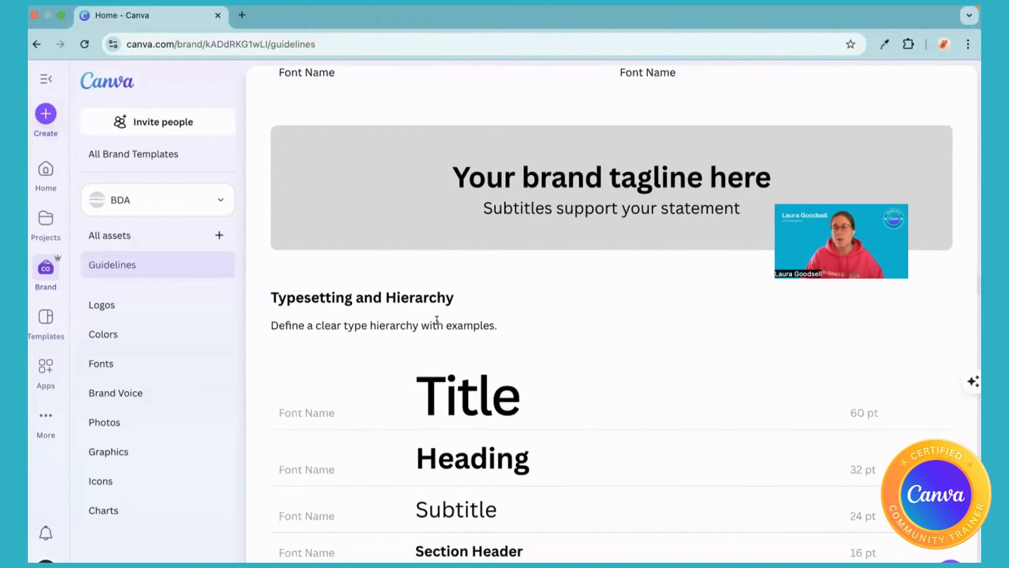
scroll(436, 319, down, 15)
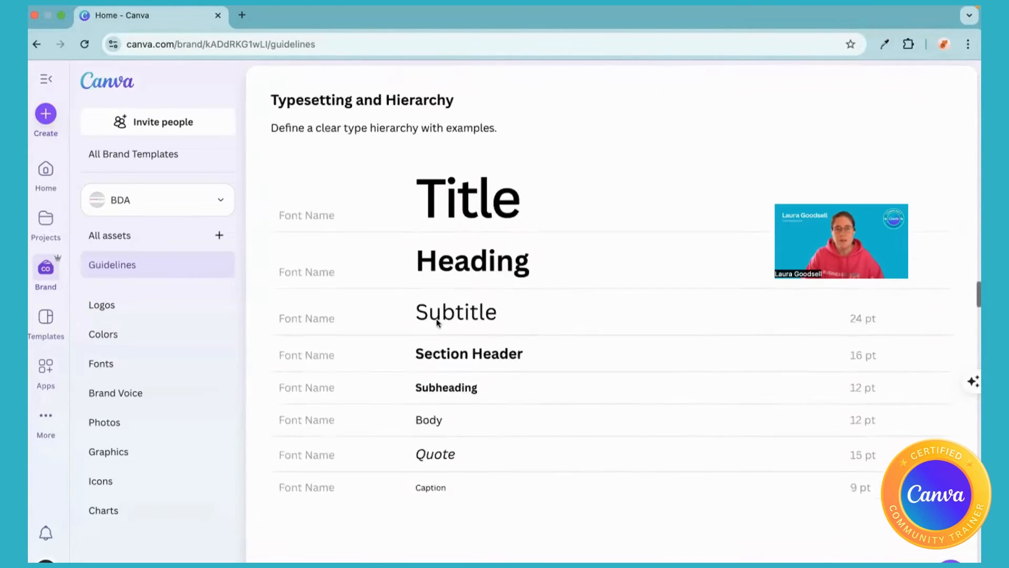
scroll(436, 318, up, 20)
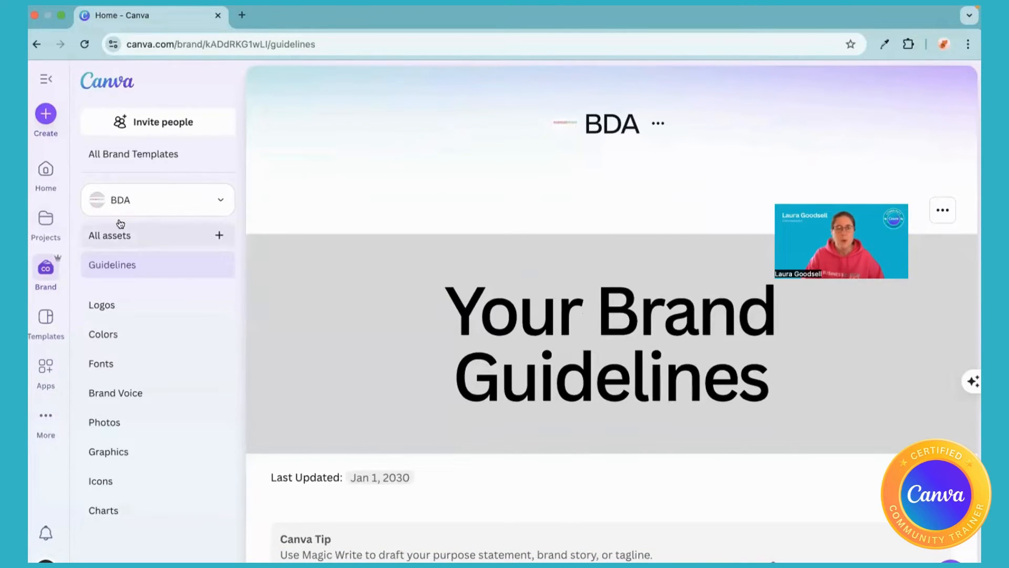
Add a section to the BDA brand kit and name it "lead magnet".
click(219, 236)
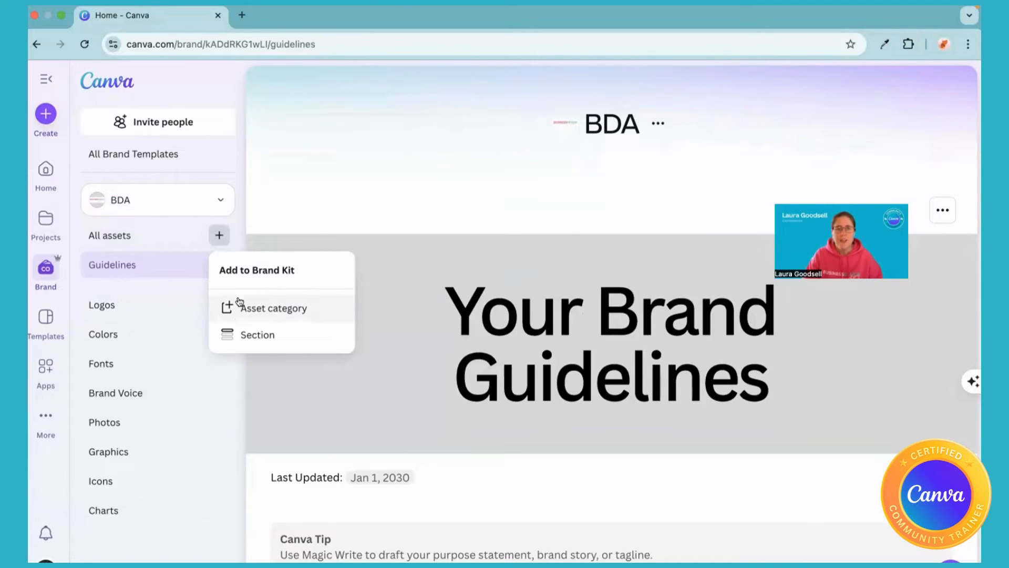
click(245, 335)
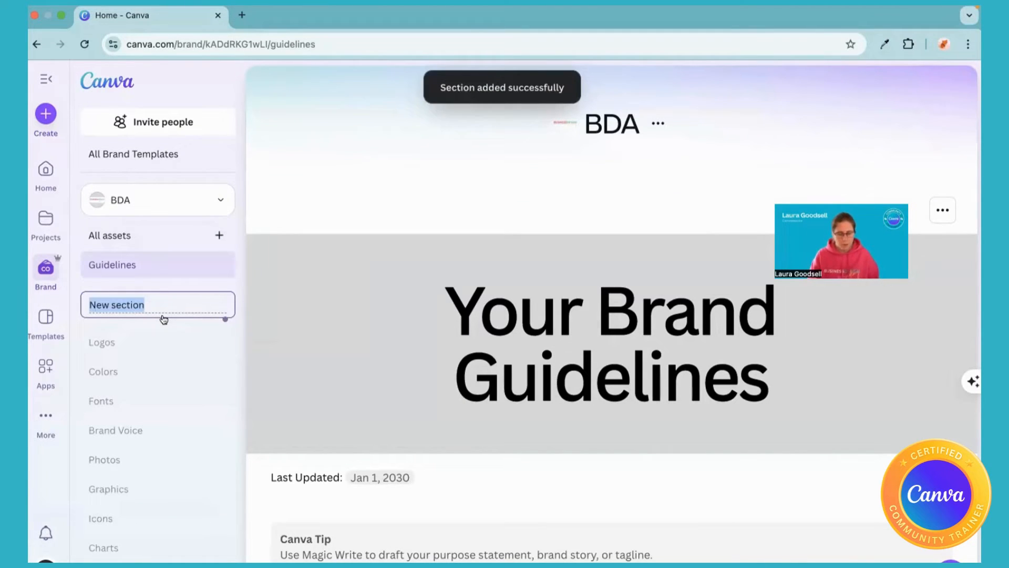
key(BackSpace)
text(lead magn)
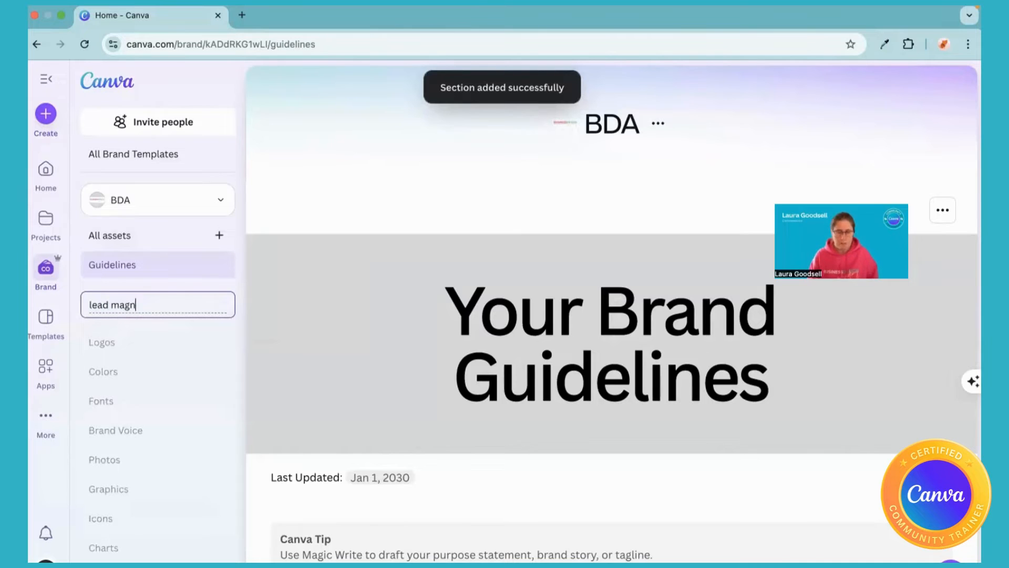
text(et)
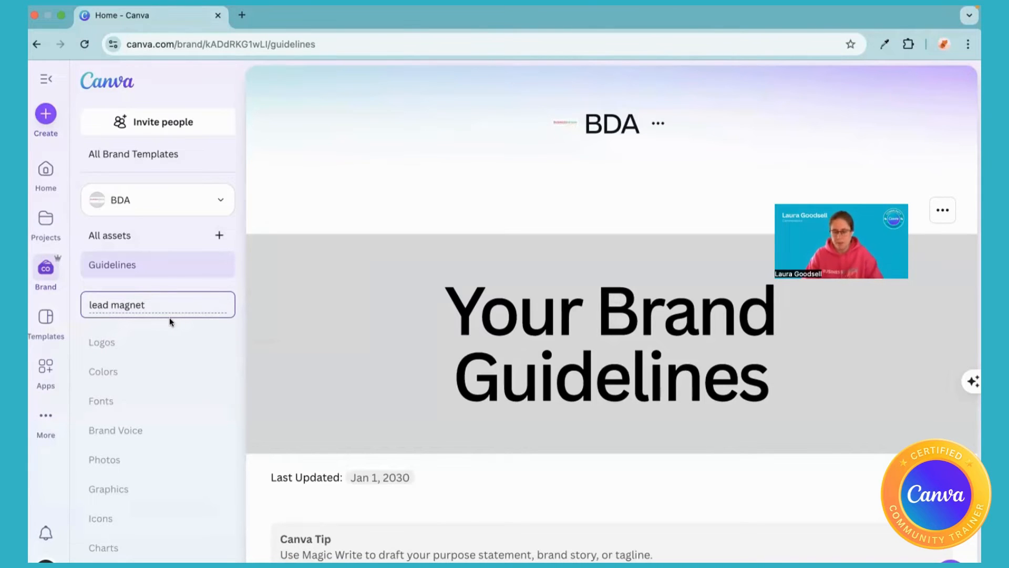
key(Return)
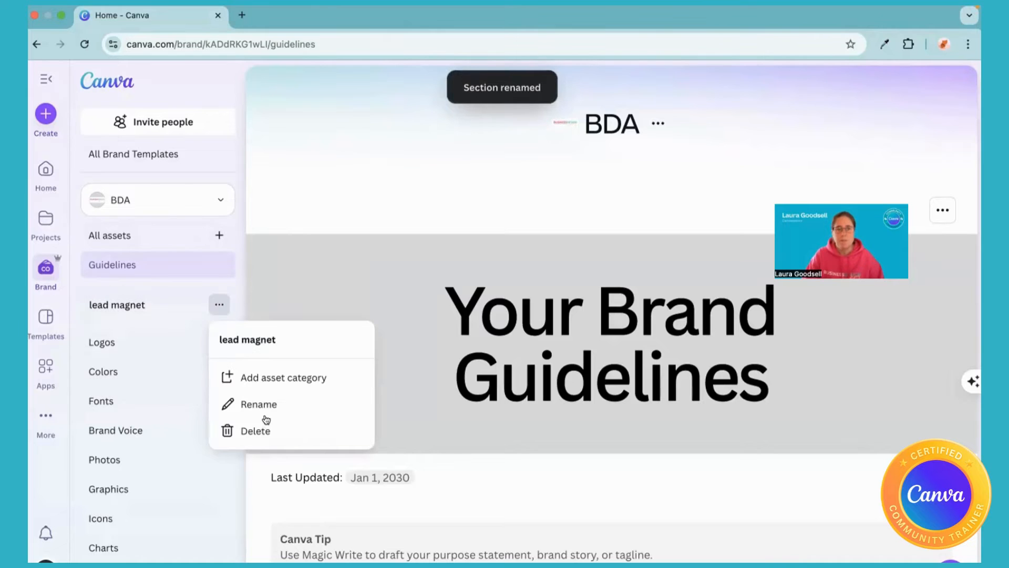
Add an asset category to the lead magnet section and name it "images".
click(271, 376)
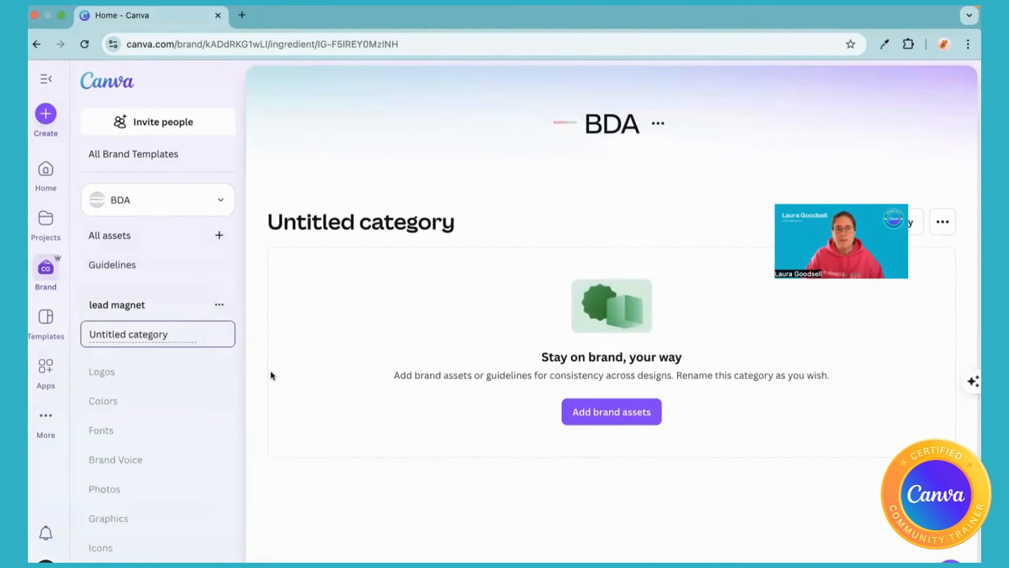
drag(170, 334, 75, 328)
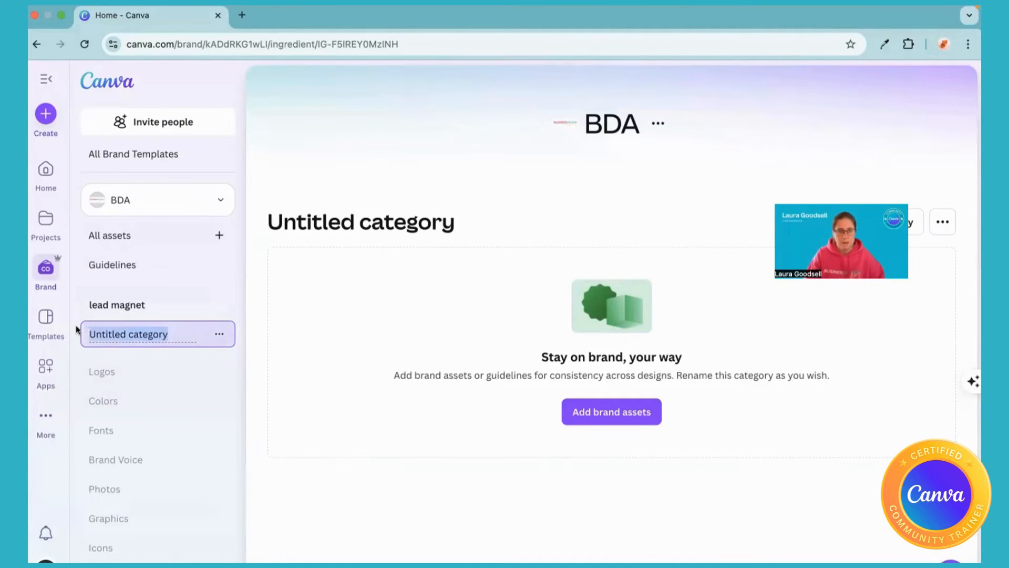
text(images)
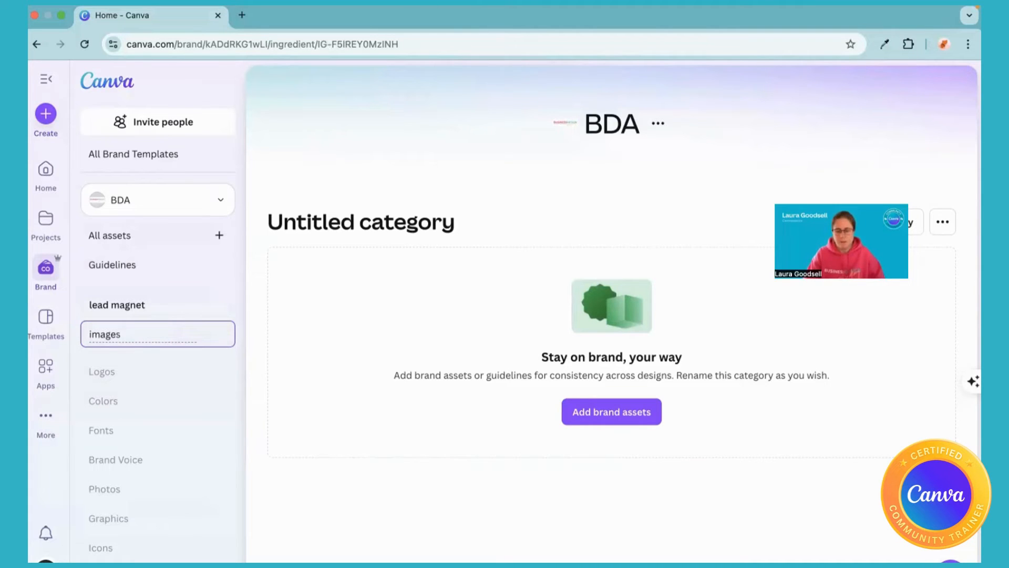
key(Return)
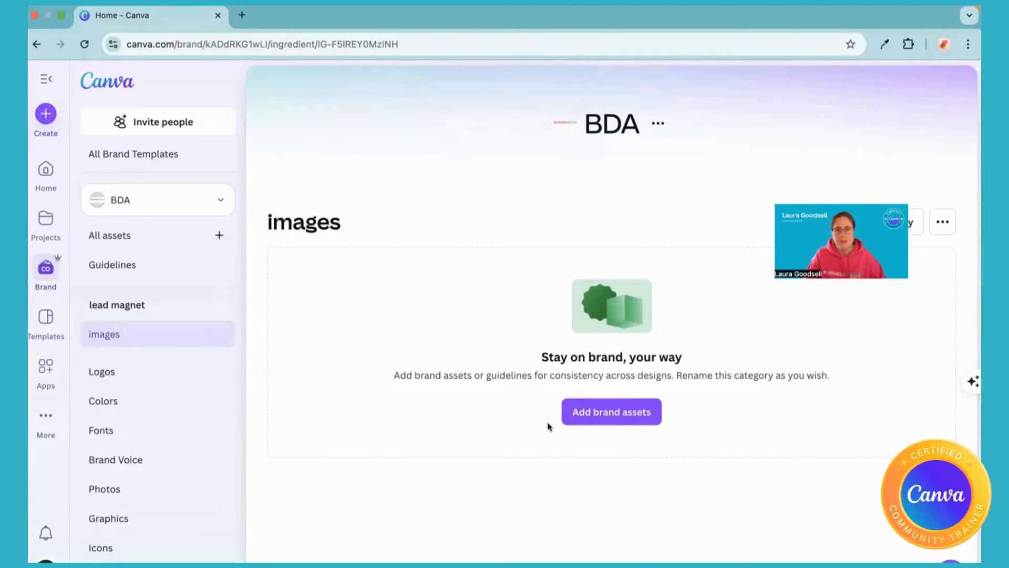
Upload the first 12 PNG files from the 33 geometric background images folder to the images category.
click(617, 415)
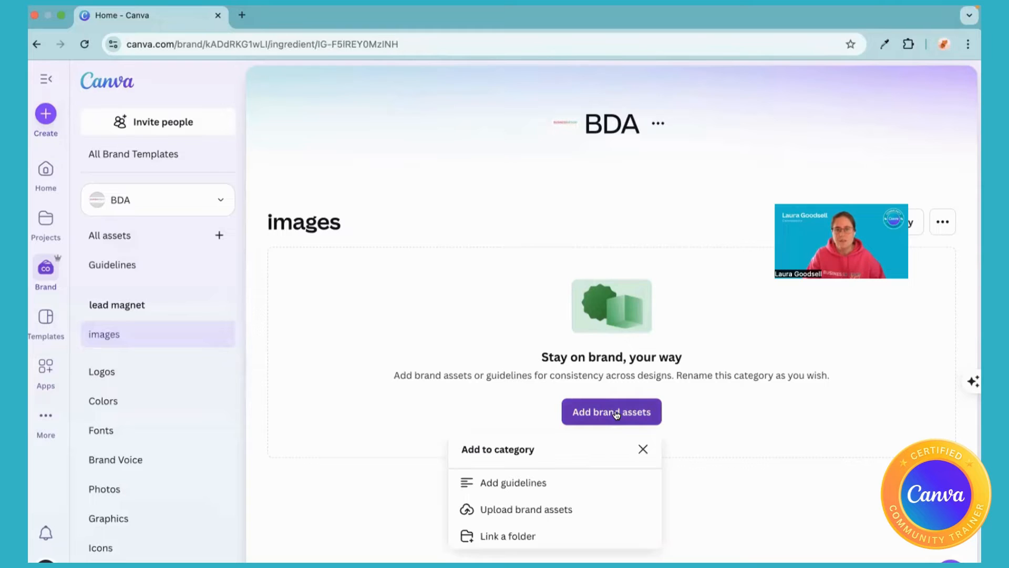
click(506, 506)
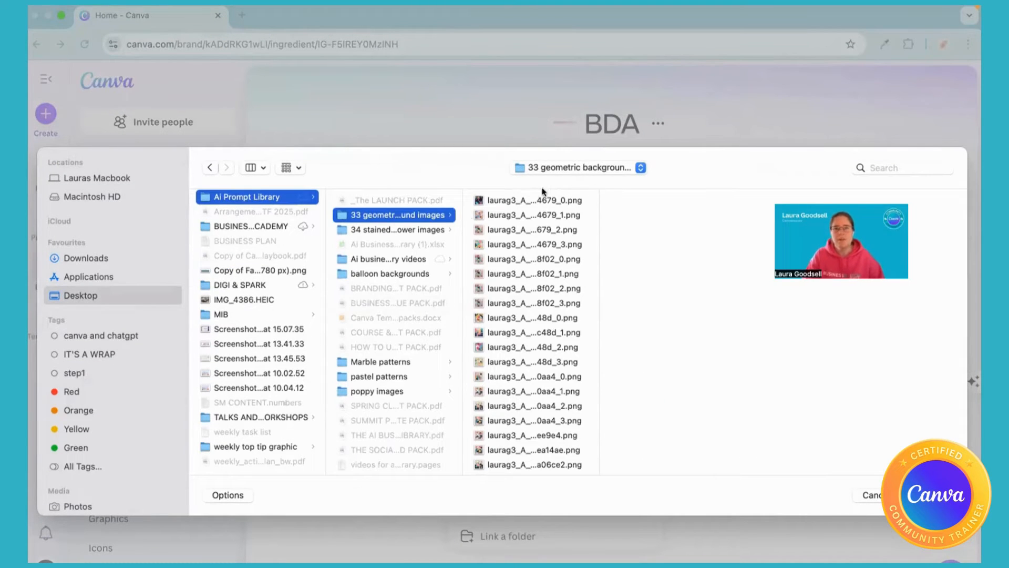
drag(582, 196, 541, 362)
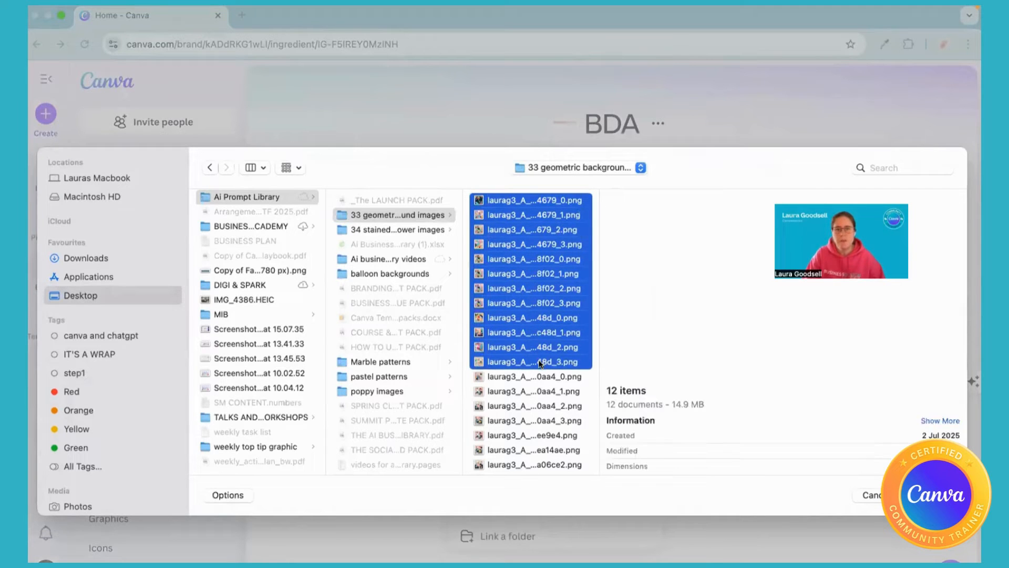
click(934, 495)
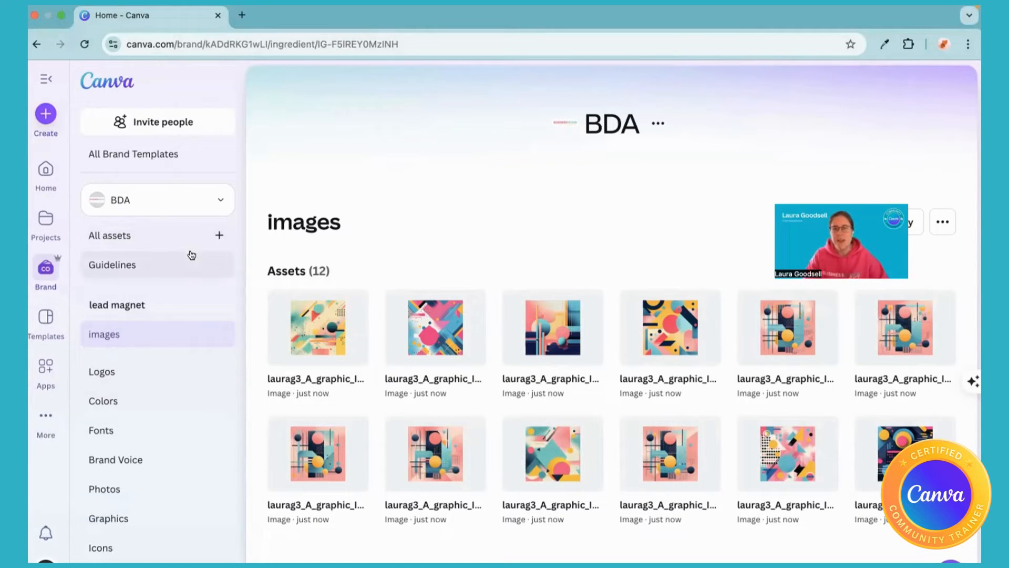
Switch from the BDA brand kit to the "test" brand kit and look over its assets page.
click(221, 202)
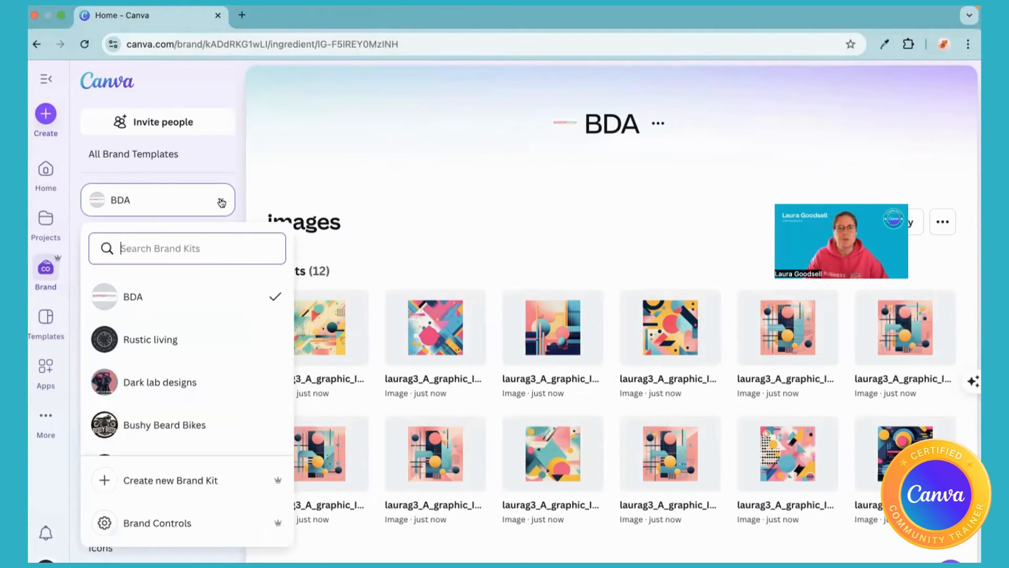
scroll(144, 361, down, 2)
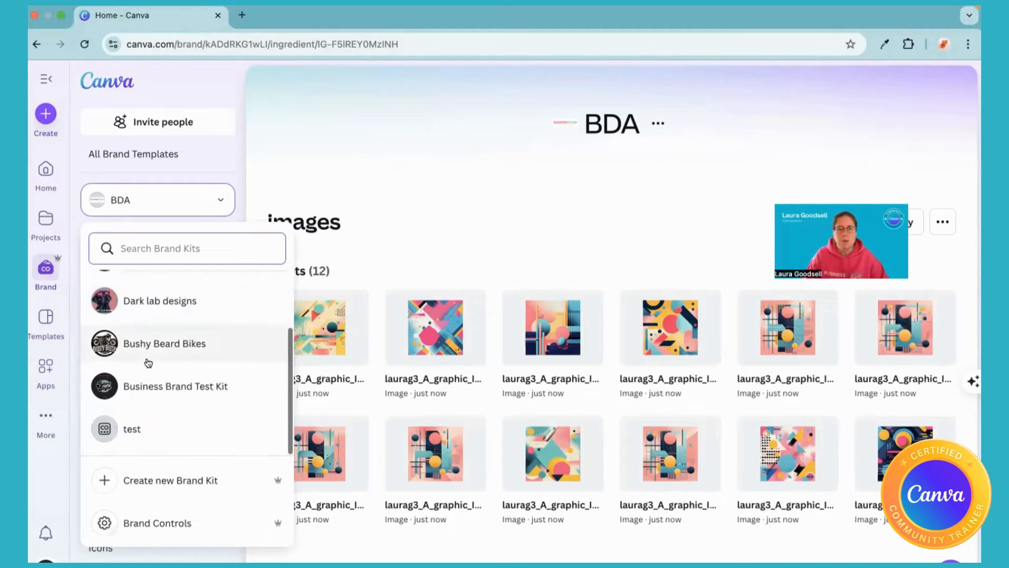
click(138, 432)
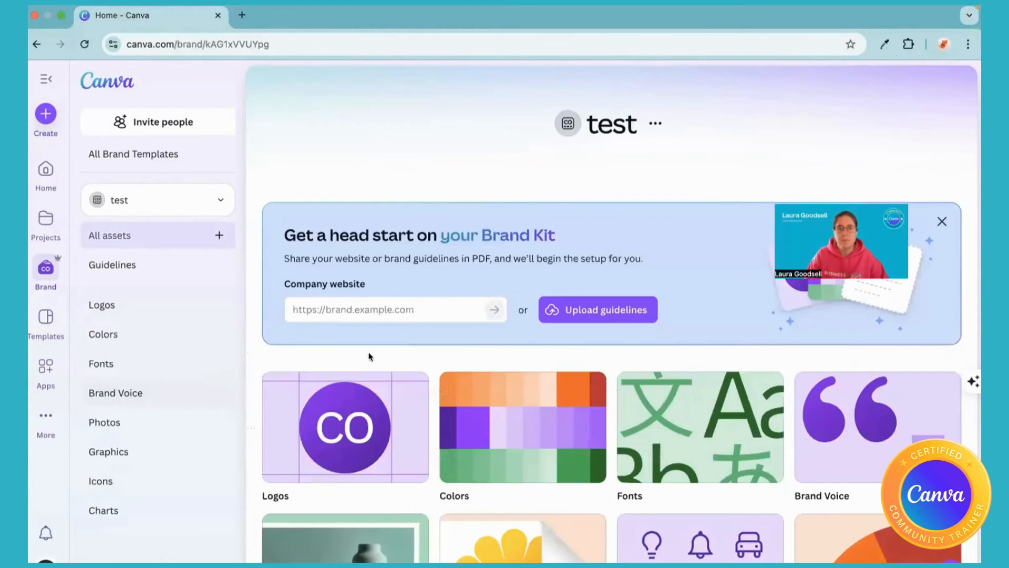
scroll(530, 295, down, 1)
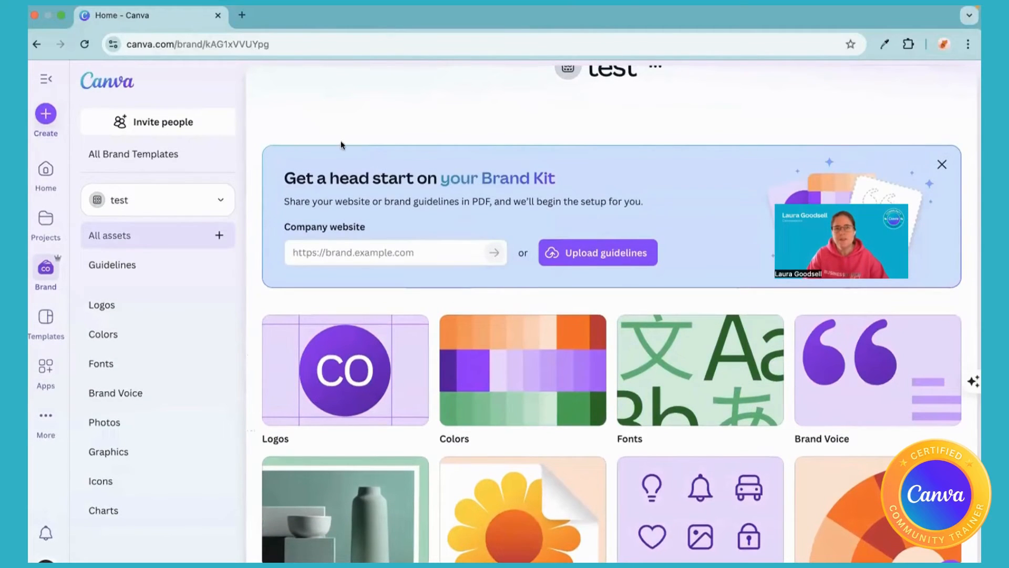
scroll(416, 181, up, 1)
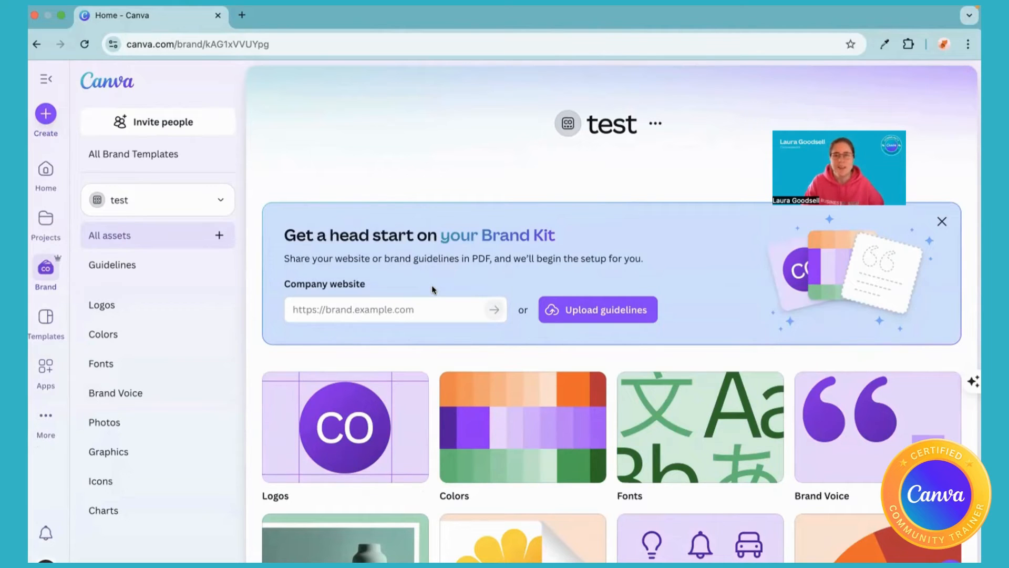
click(408, 306)
text(www.)
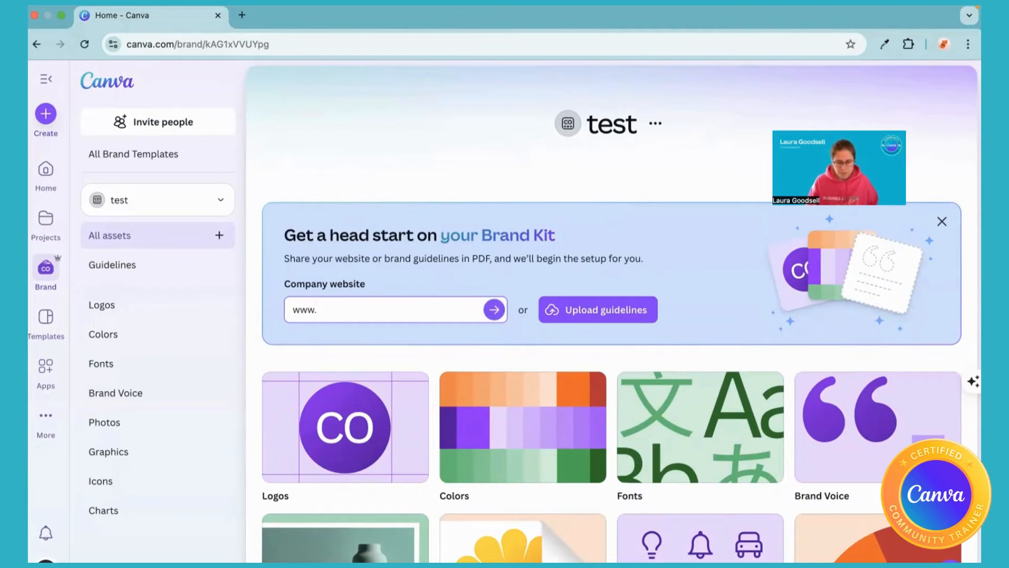
text(business)
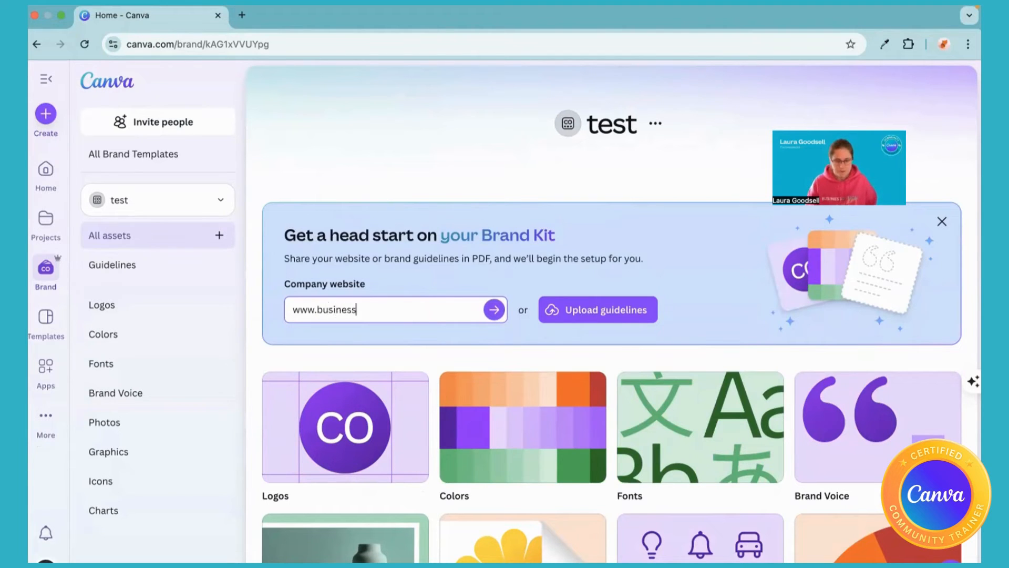
text(designacade)
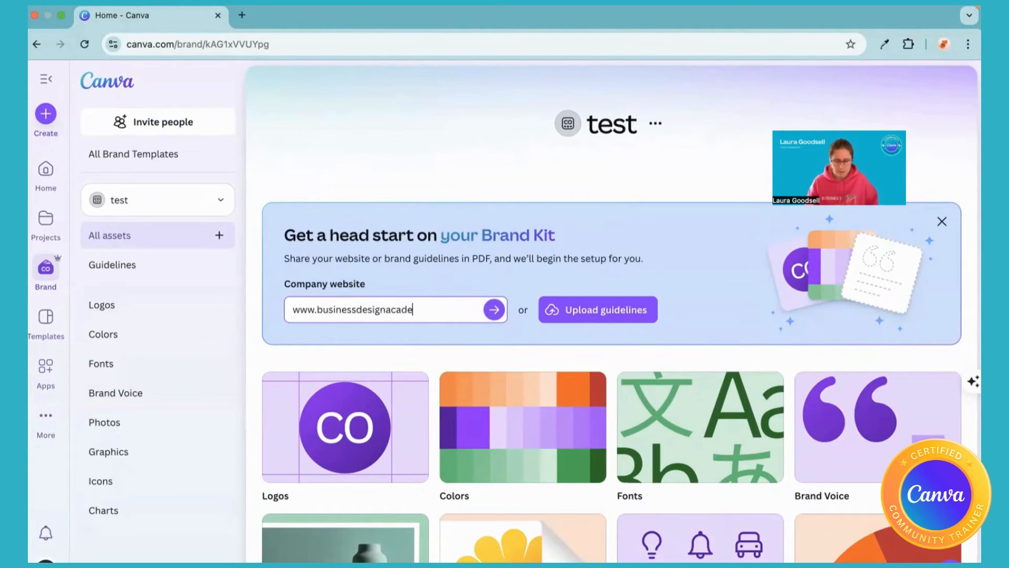
text(my.co.uk)
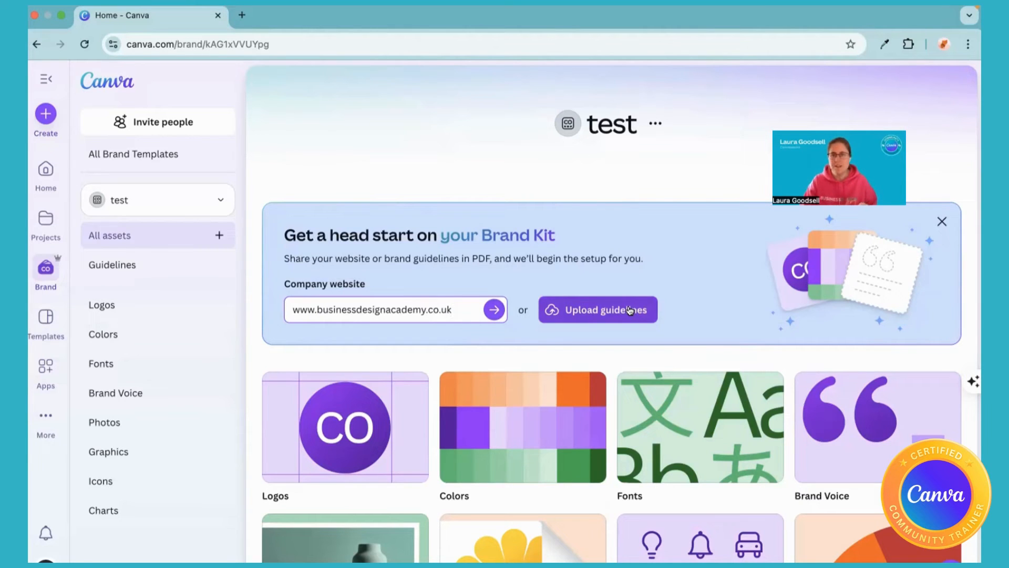
click(494, 311)
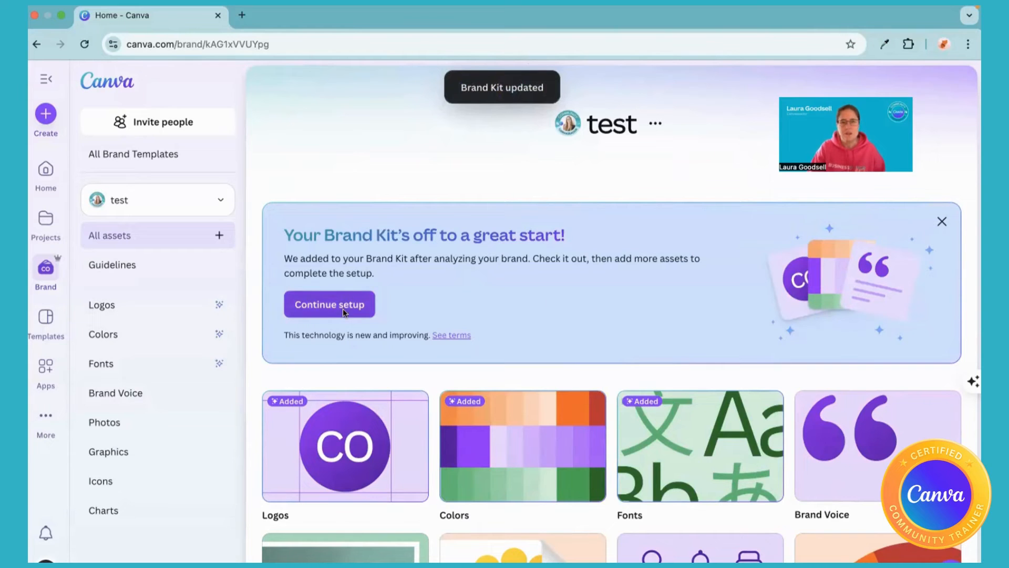
Examine the logo, color palette and Title font settings generated in the test brand kit.
scroll(343, 308, down, 3)
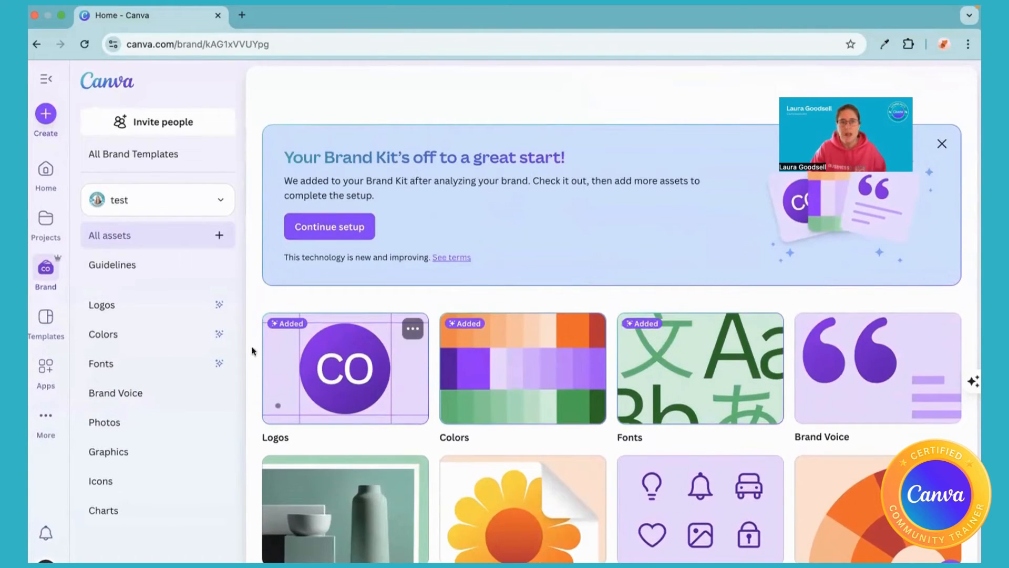
click(331, 373)
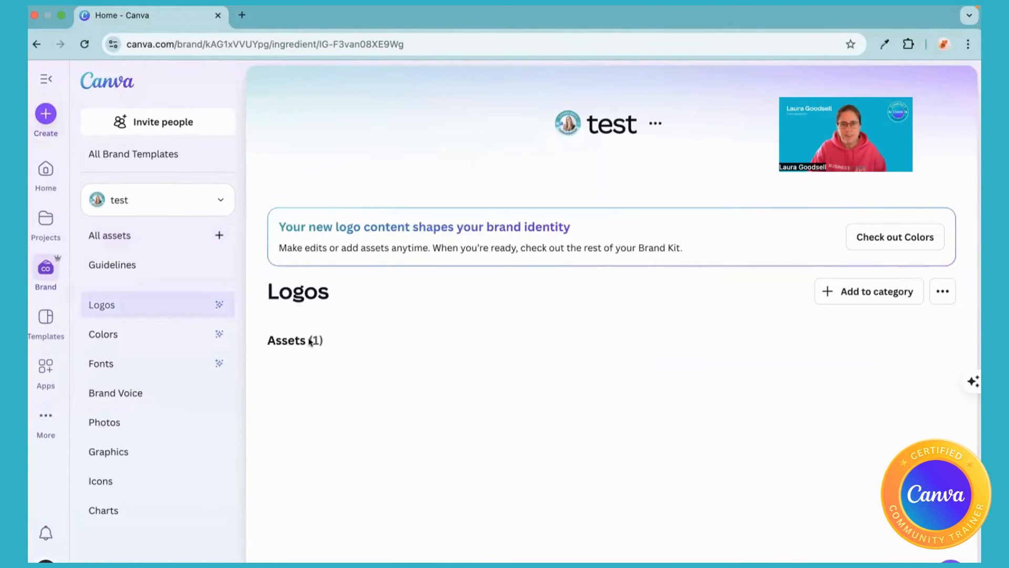
scroll(309, 342, down, 1)
click(36, 45)
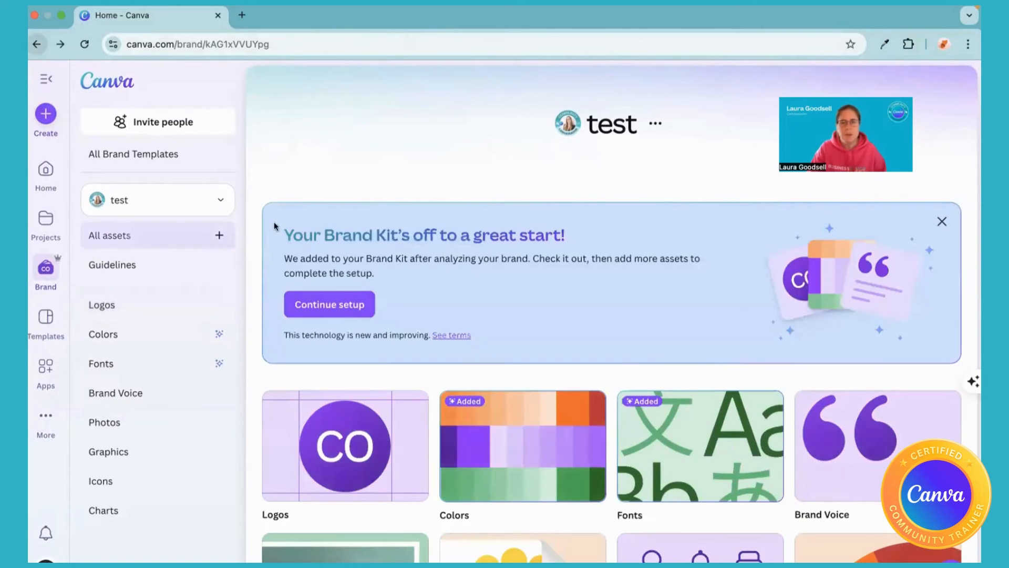
click(526, 431)
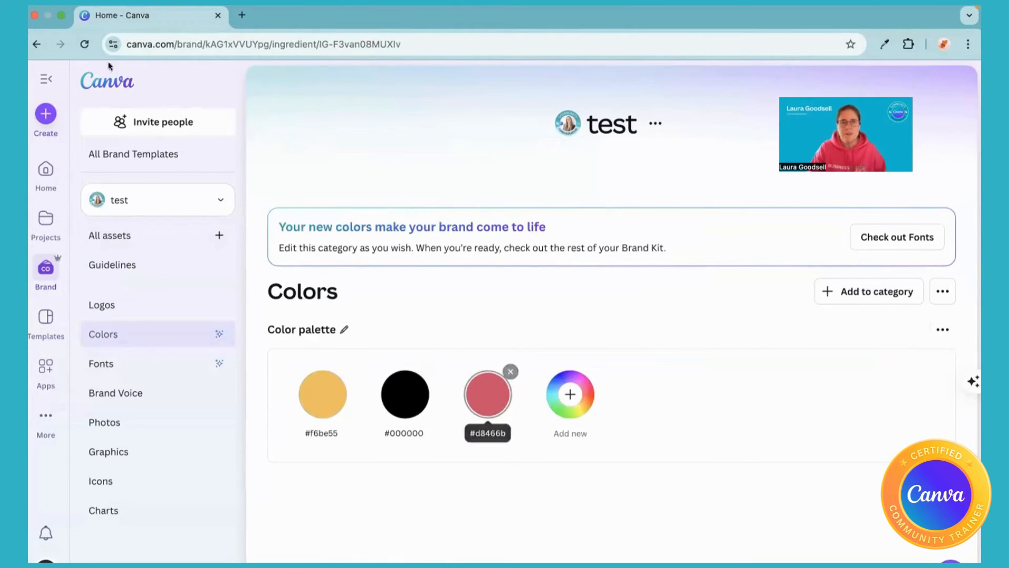
click(35, 44)
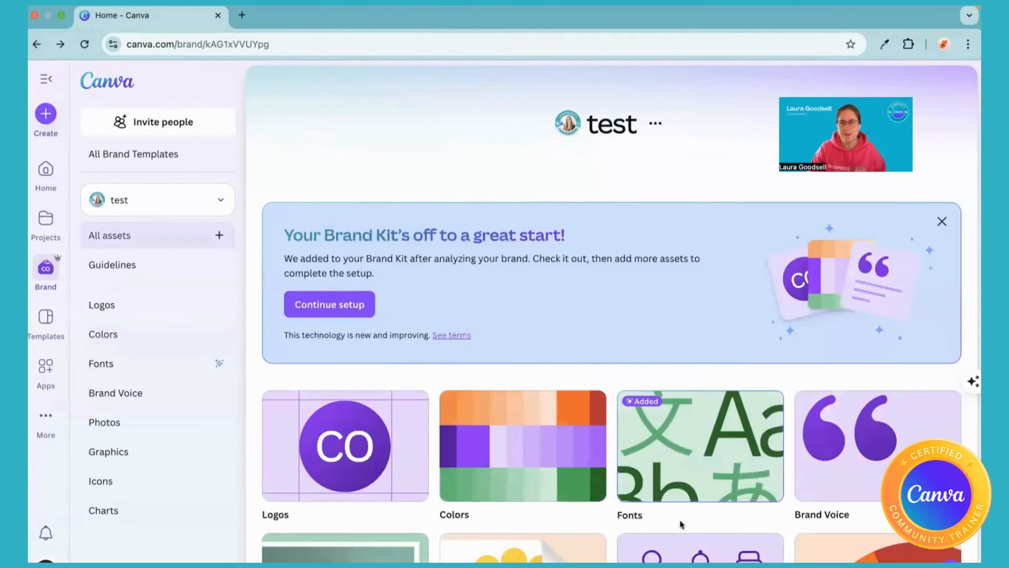
click(684, 450)
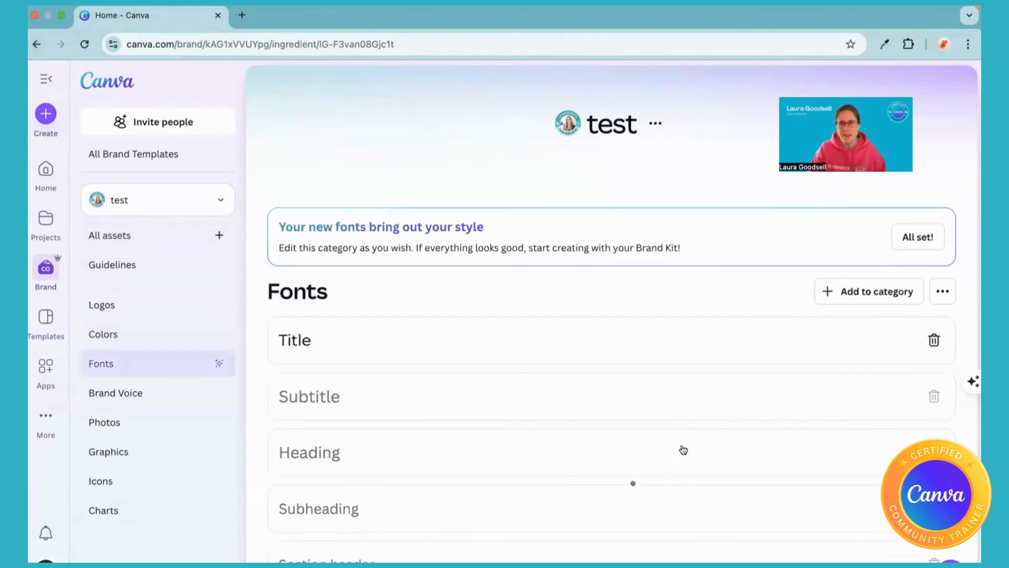
click(358, 346)
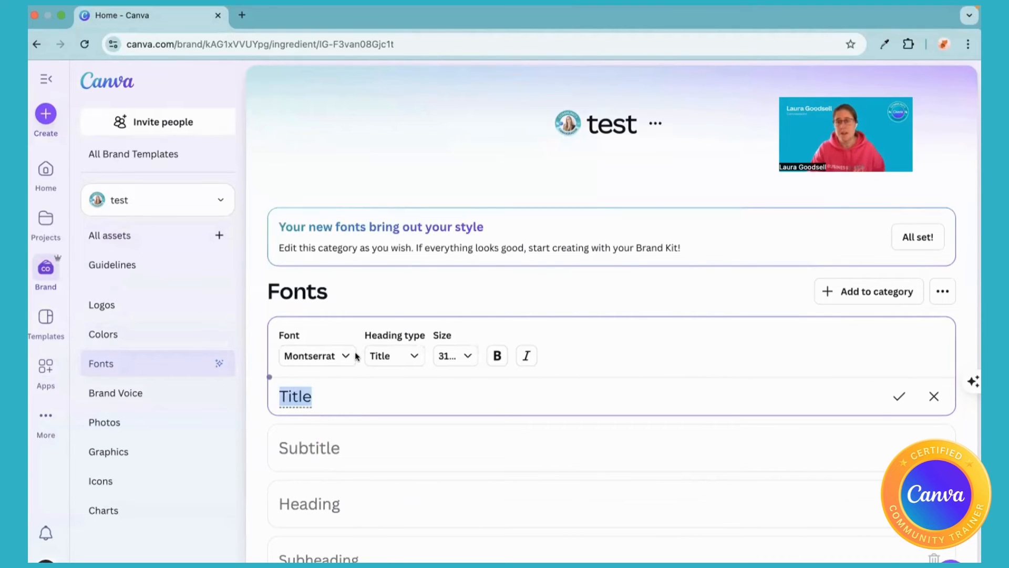
Continue the test brand kit's setup into the Logos category and return to the overview of all assets.
click(36, 43)
click(334, 306)
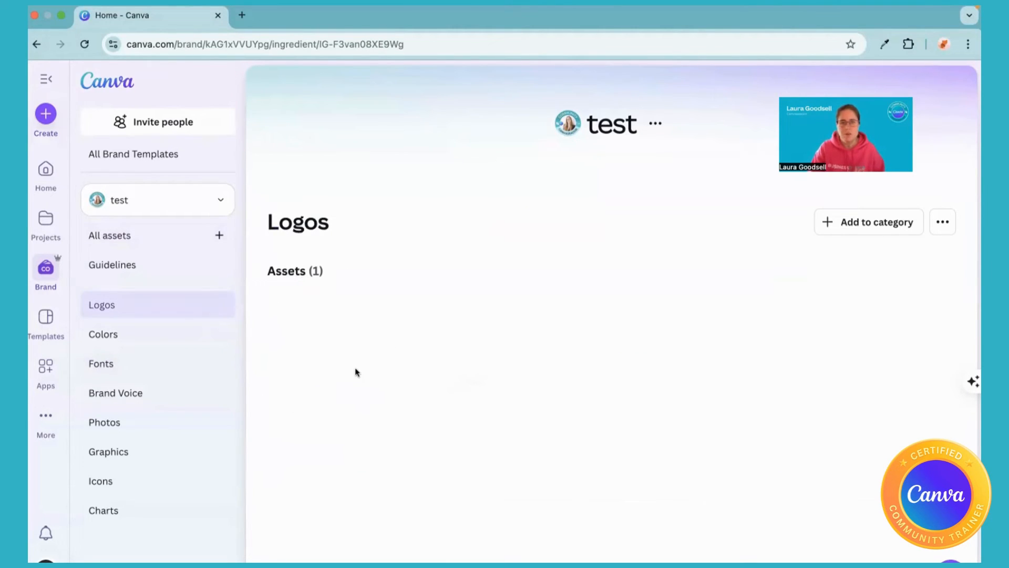
click(37, 43)
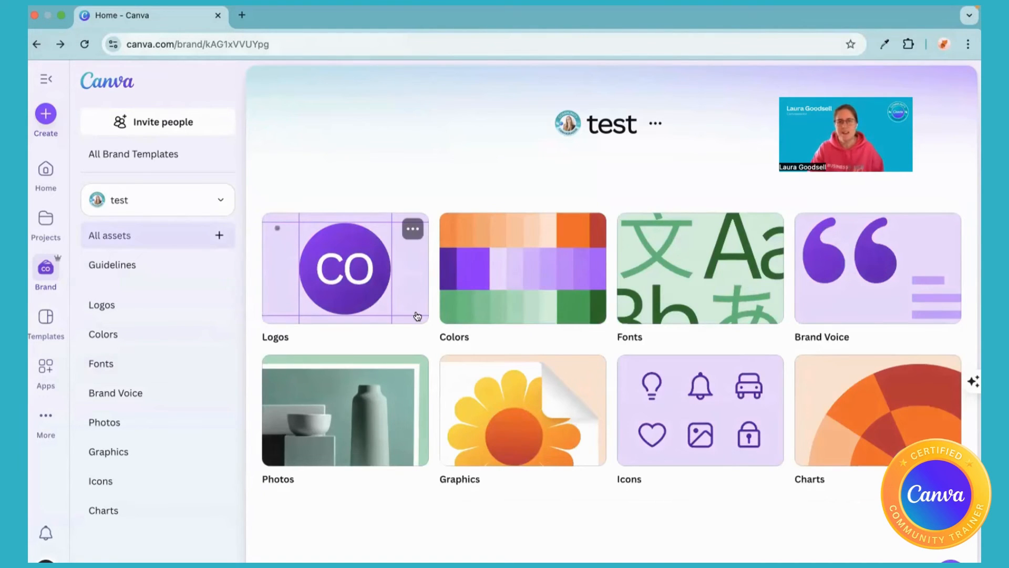
Look over the test brand kit's assets page and open the options for adding to the brand kit.
scroll(419, 332, up, 1)
scroll(419, 332, down, 1)
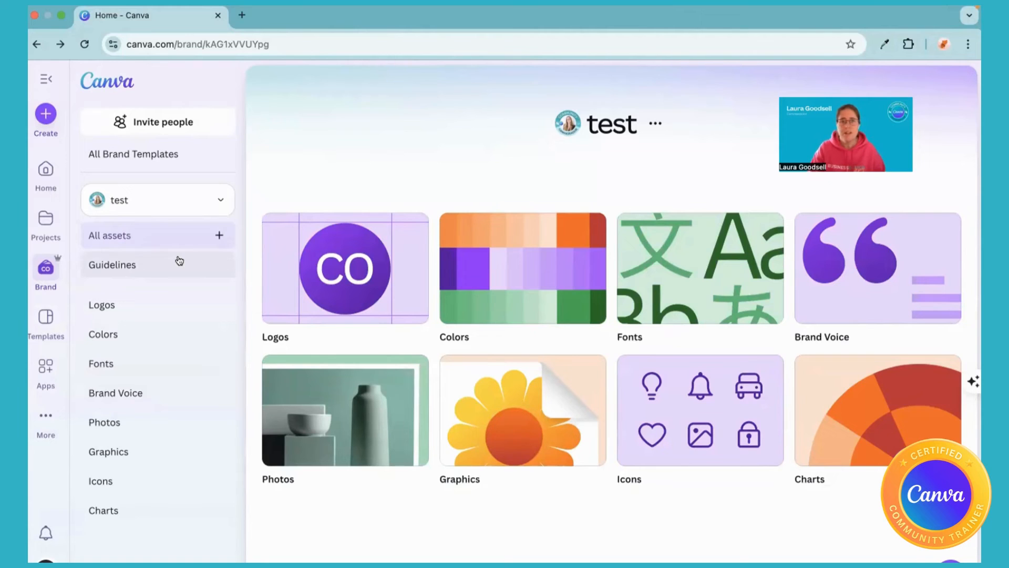
click(221, 235)
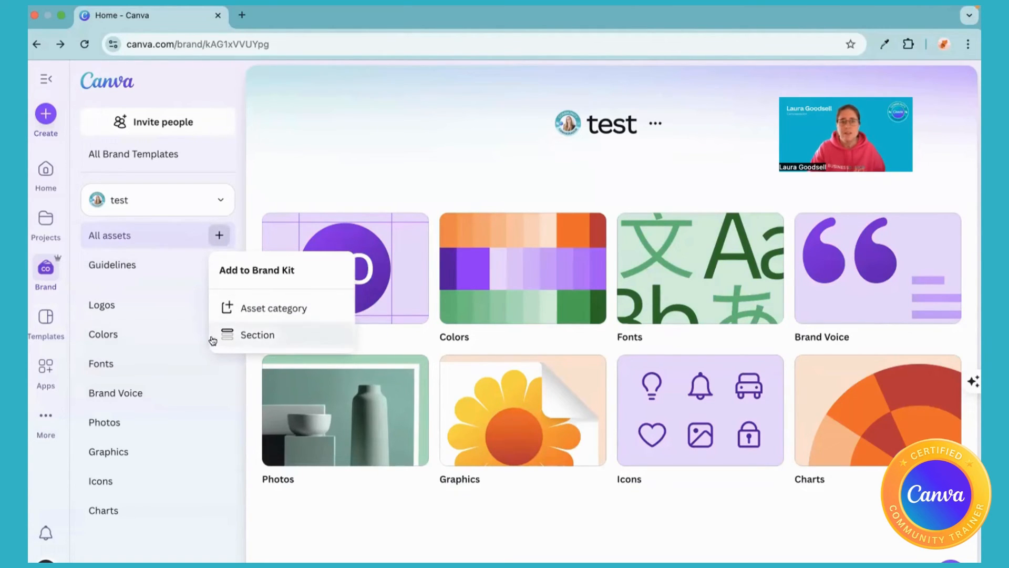
Open the collection of all brand templates and look through the unpublished changes and the published brand templates.
click(148, 153)
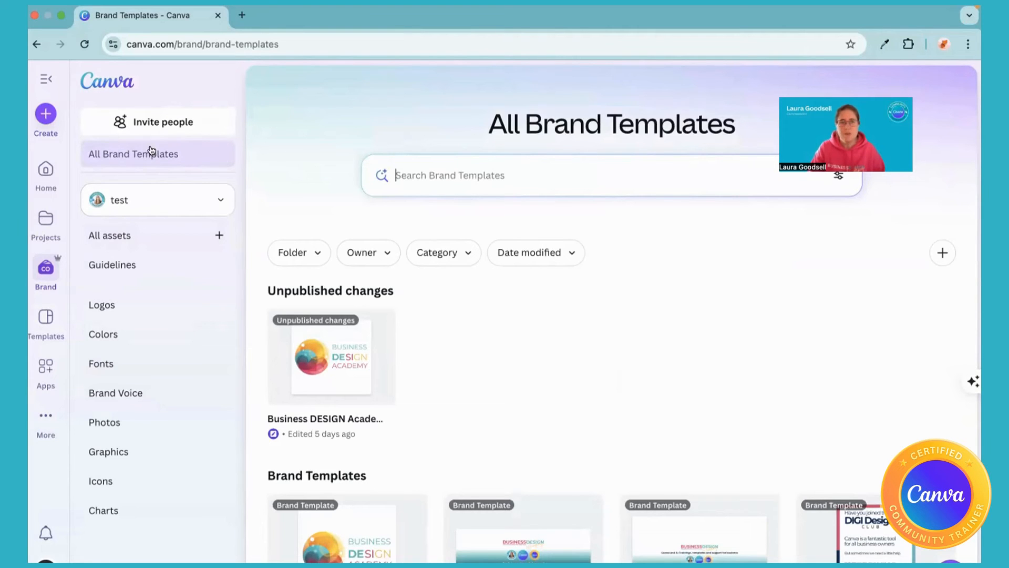
scroll(520, 333, down, 5)
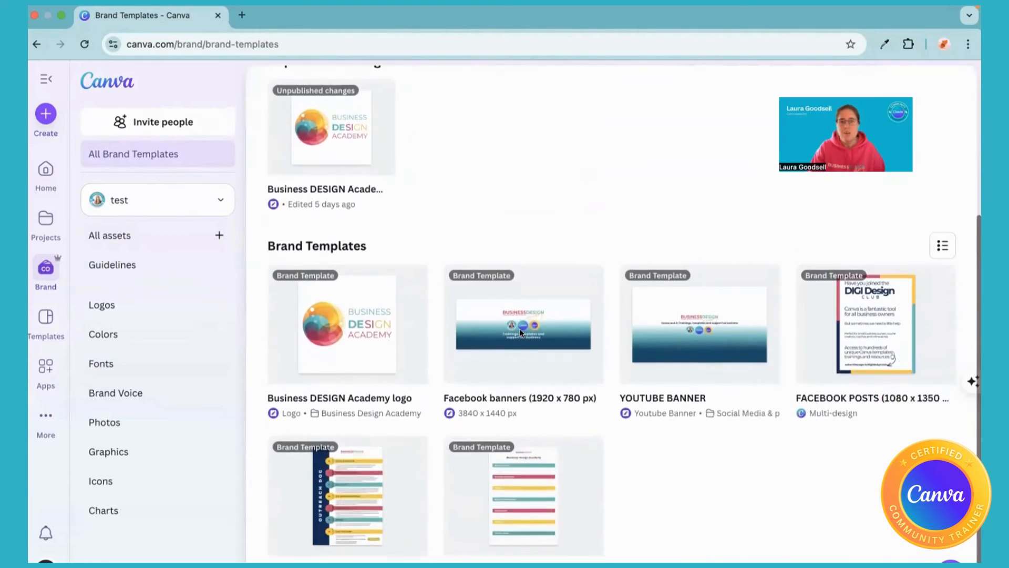
scroll(522, 334, up, 5)
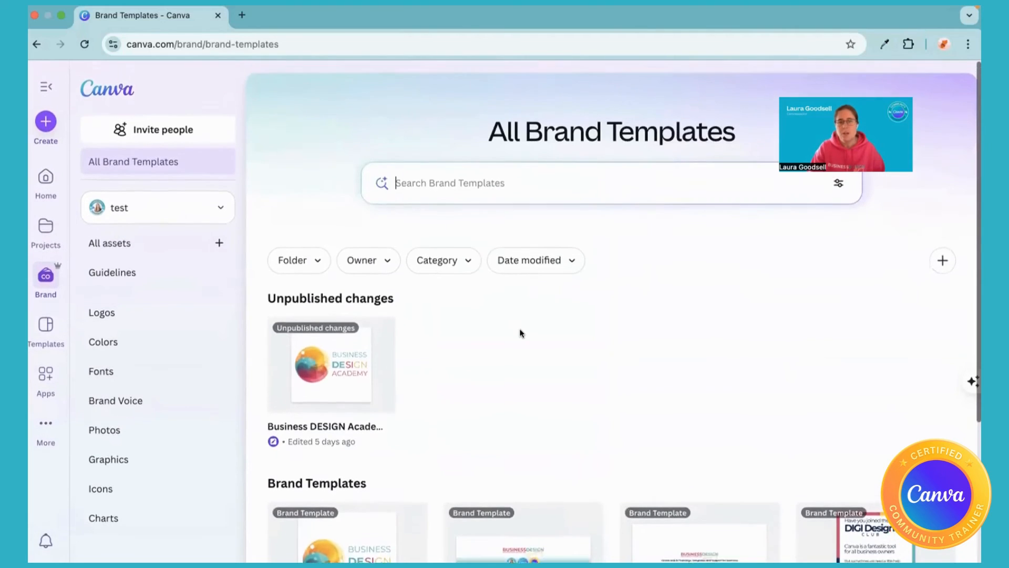
scroll(522, 333, down, 5)
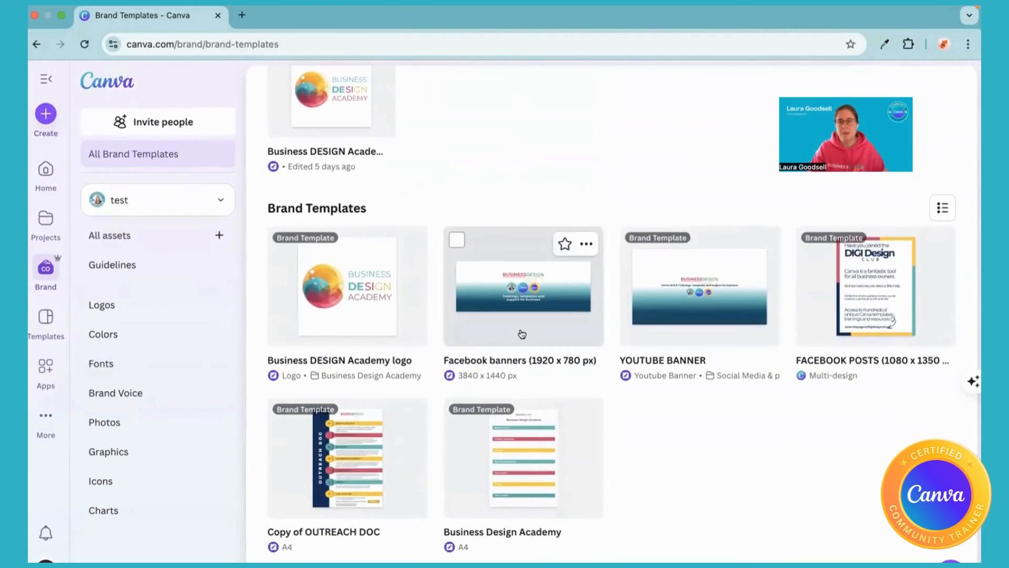
scroll(522, 333, up, 5)
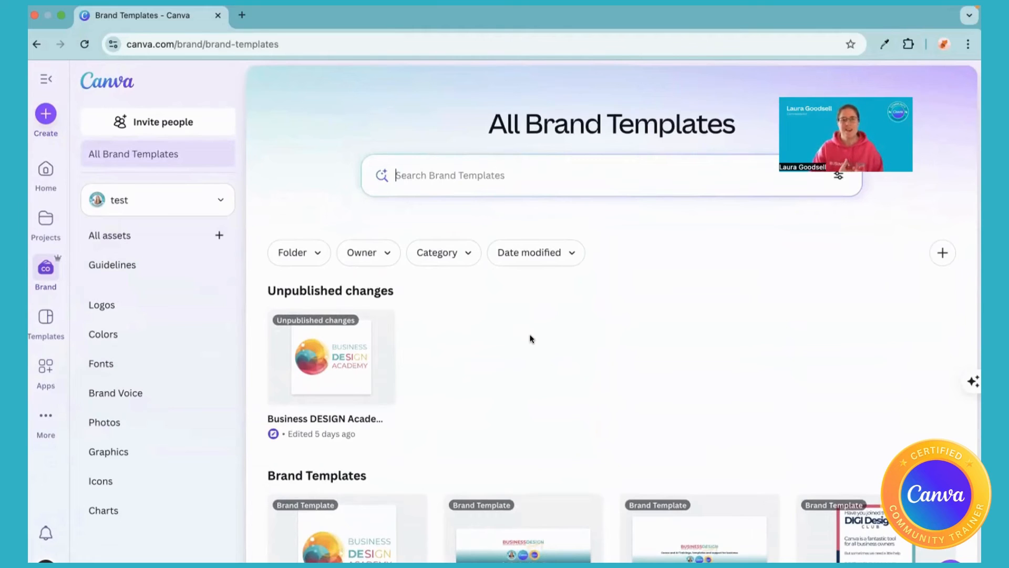
Switch from the test brand kit back to the BDA brand kit and look over its asset categories.
click(213, 202)
click(147, 341)
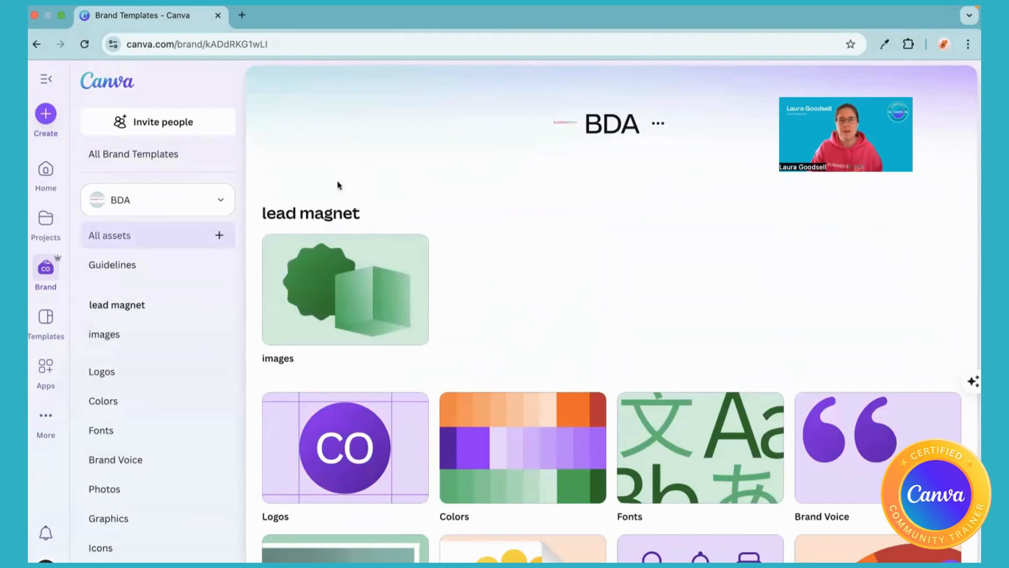
scroll(372, 386, down, 2)
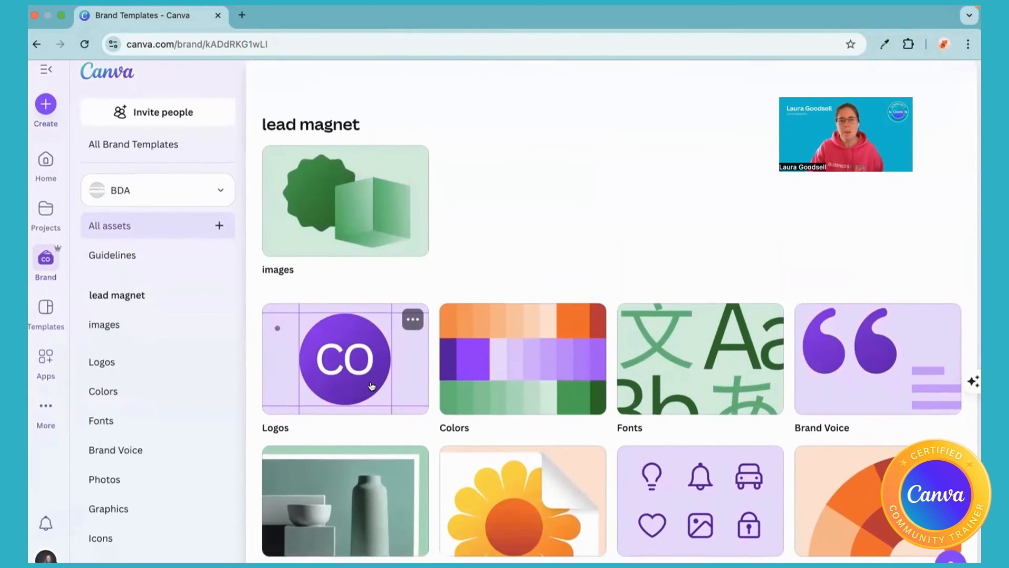